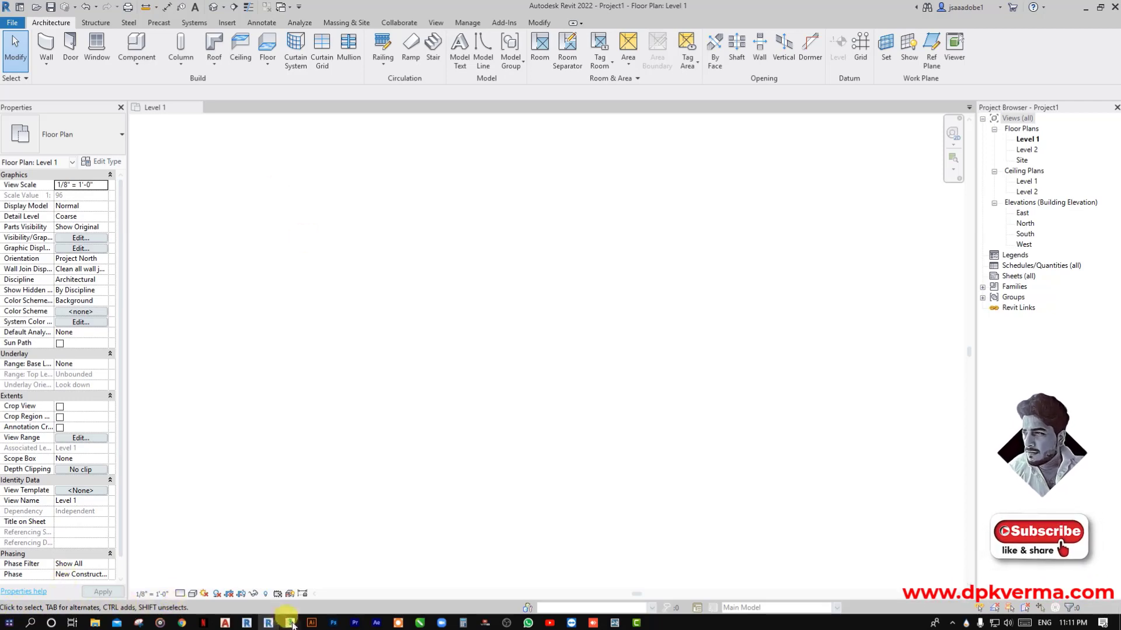
Change the Windows display scale from 100% to 125% and close Settings.
{"action": "key", "text": "super"}
{"action": "left_click", "coordinate": [9, 577]}
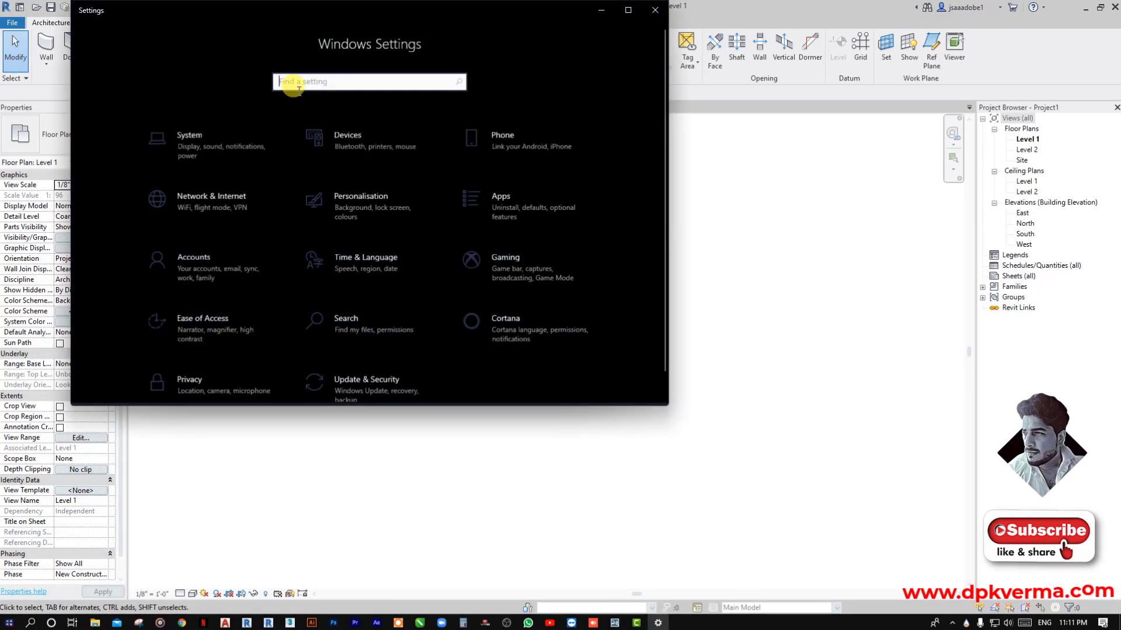
{"action": "left_click", "coordinate": [219, 142]}
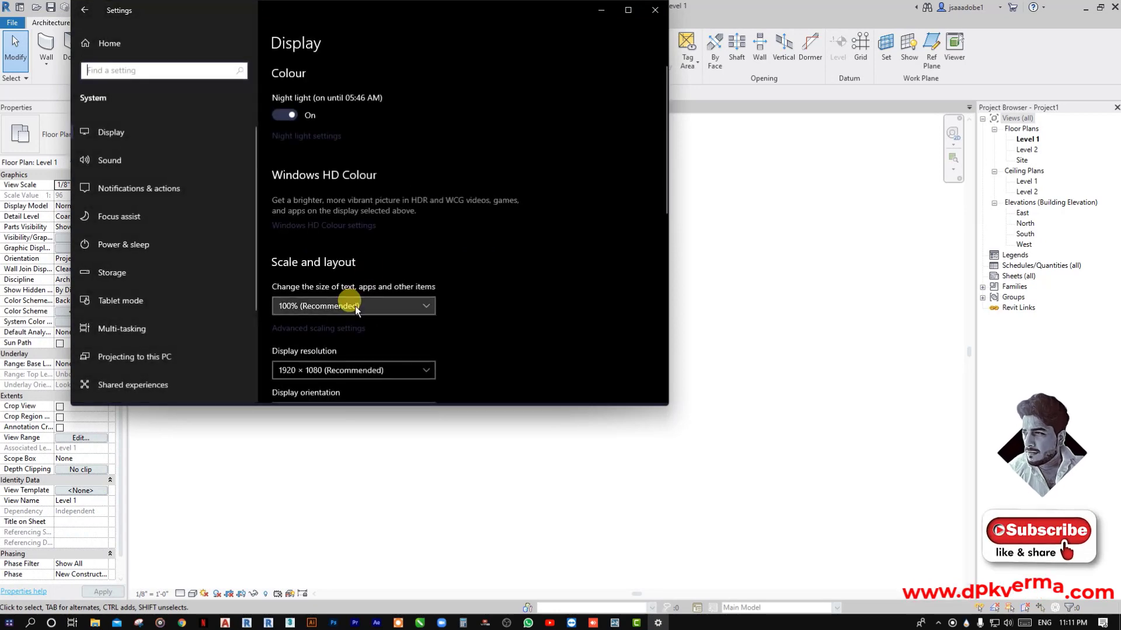
{"action": "left_click", "coordinate": [355, 306]}
{"action": "left_click", "coordinate": [314, 325]}
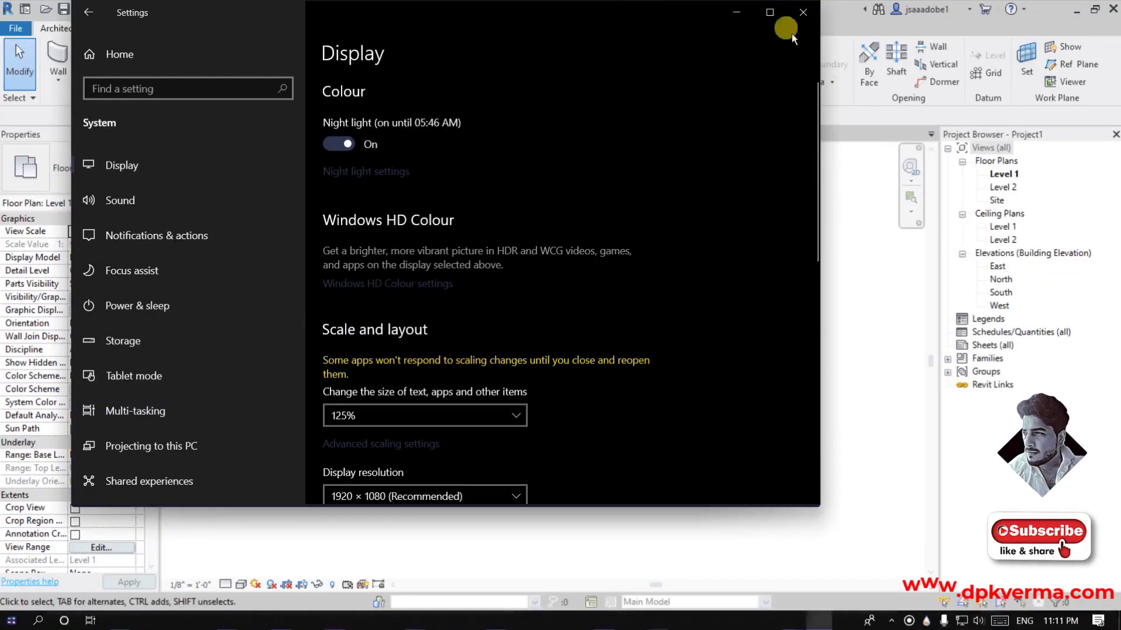
{"action": "left_click", "coordinate": [798, 15]}
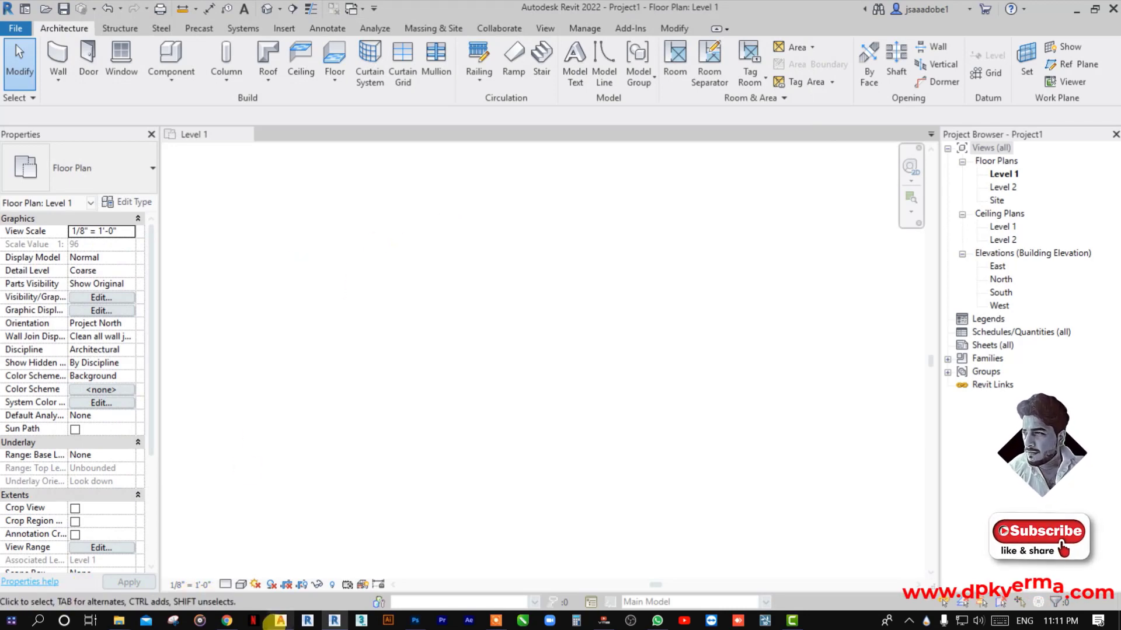
Draw a three-segment zigzag line in AutoCAD's Drawing1.
{"action": "left_click", "coordinate": [281, 622]}
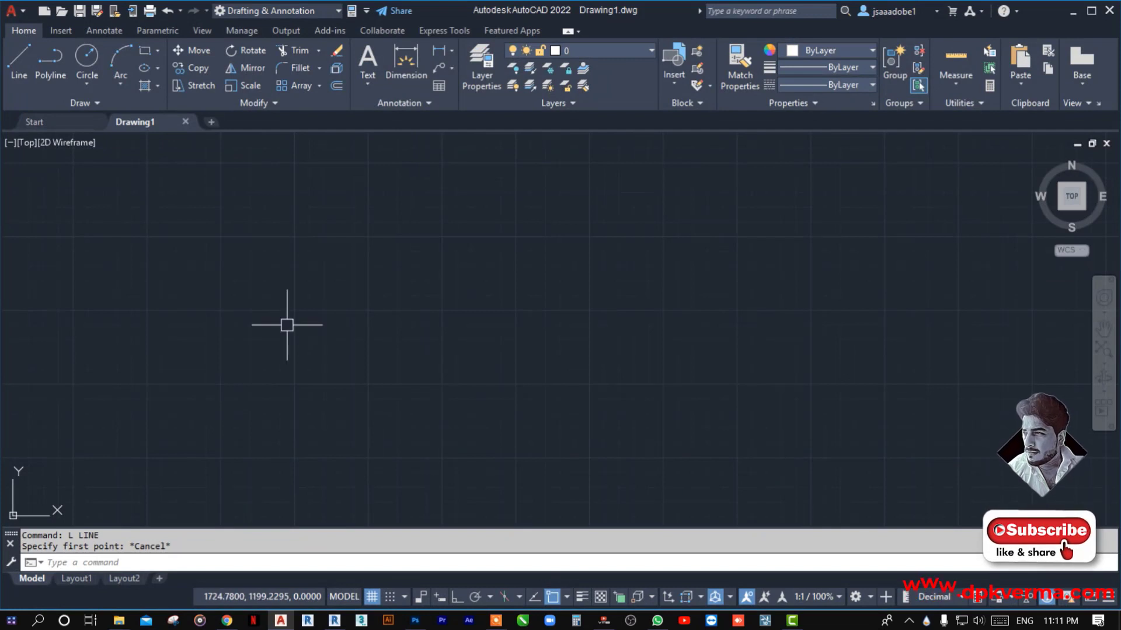
{"action": "key", "text": "Escape"}
{"action": "key", "text": "Escape"}
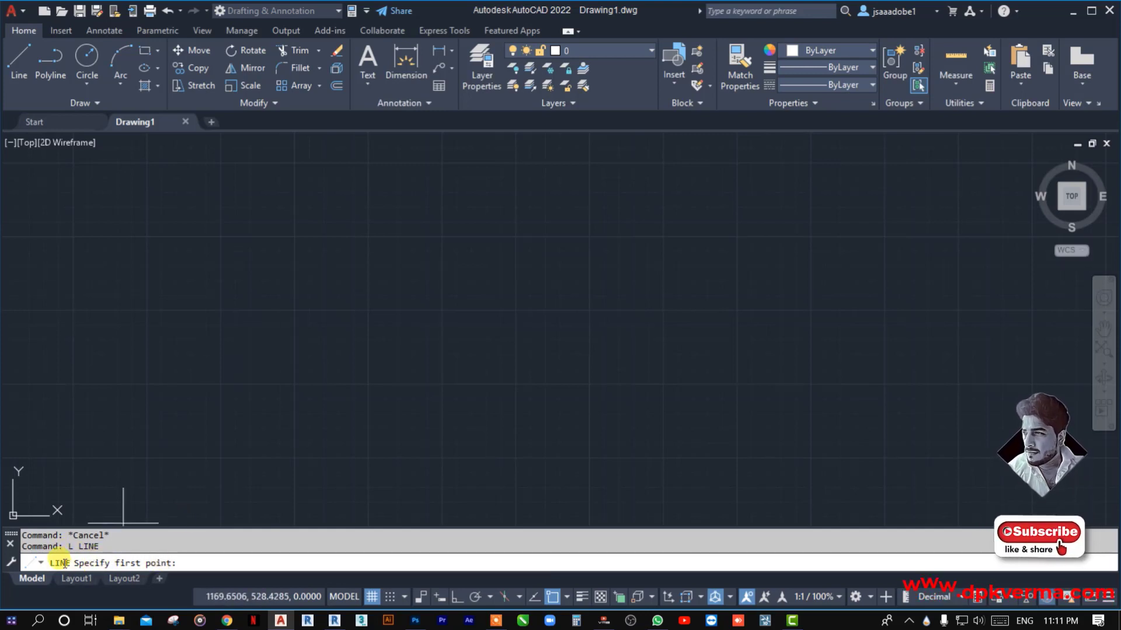
{"action": "left_click", "coordinate": [315, 323]}
{"action": "left_click", "coordinate": [508, 228]}
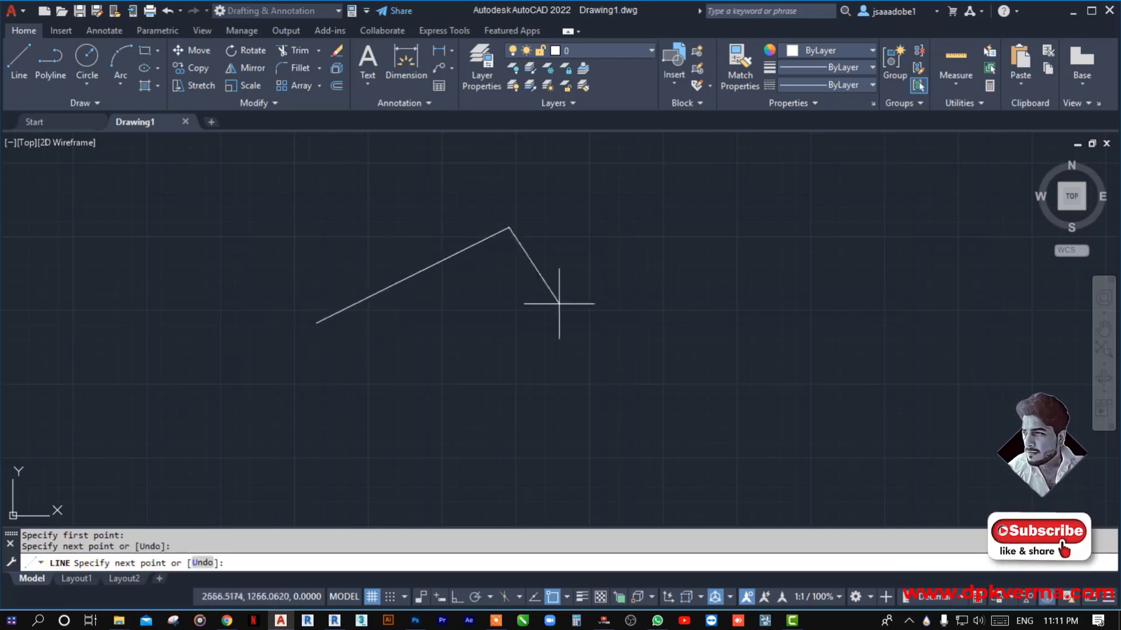
{"action": "left_click", "coordinate": [581, 306]}
{"action": "left_click", "coordinate": [724, 248]}
{"action": "key", "text": "Escape"}
Draw a five-vertex zigzag polyline below it, then minimize AutoCAD.
{"action": "left_click", "coordinate": [58, 61]}
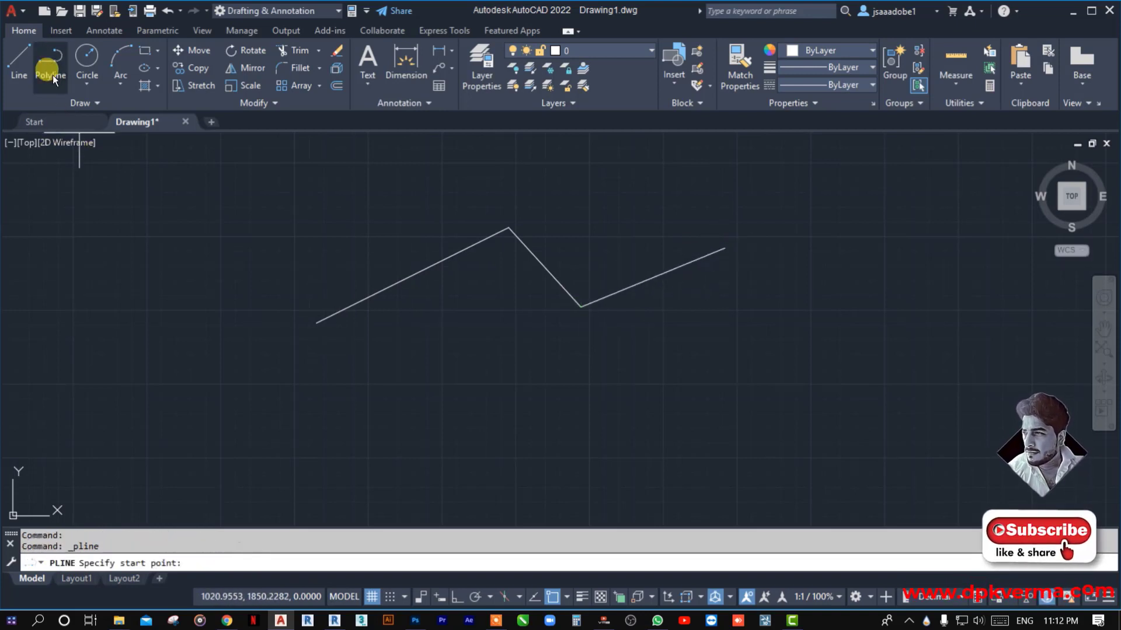
{"action": "left_click", "coordinate": [248, 483]}
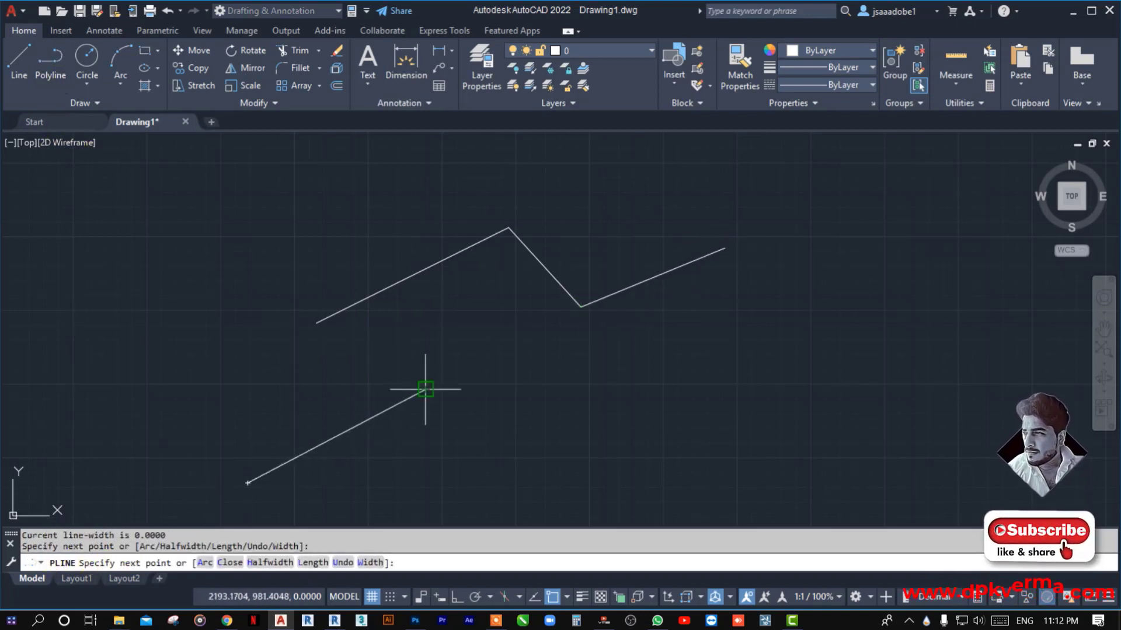
{"action": "left_click", "coordinate": [425, 390]}
{"action": "left_click", "coordinate": [472, 417]}
{"action": "left_click", "coordinate": [557, 428]}
{"action": "left_click", "coordinate": [634, 373]}
{"action": "key", "text": "Escape"}
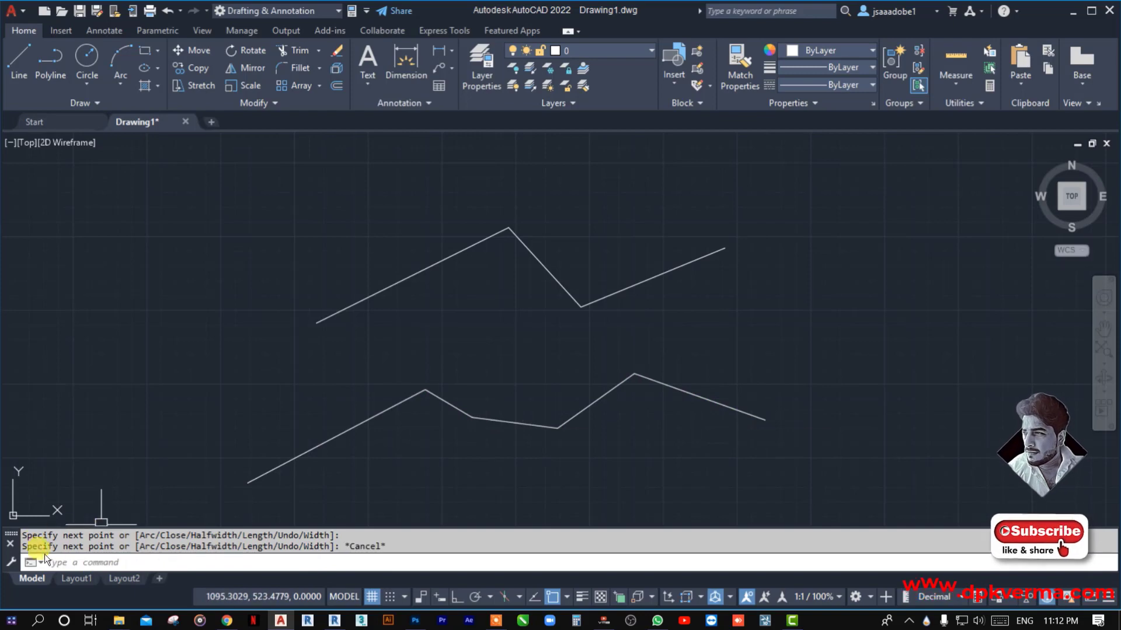
{"action": "left_click", "coordinate": [1074, 18]}
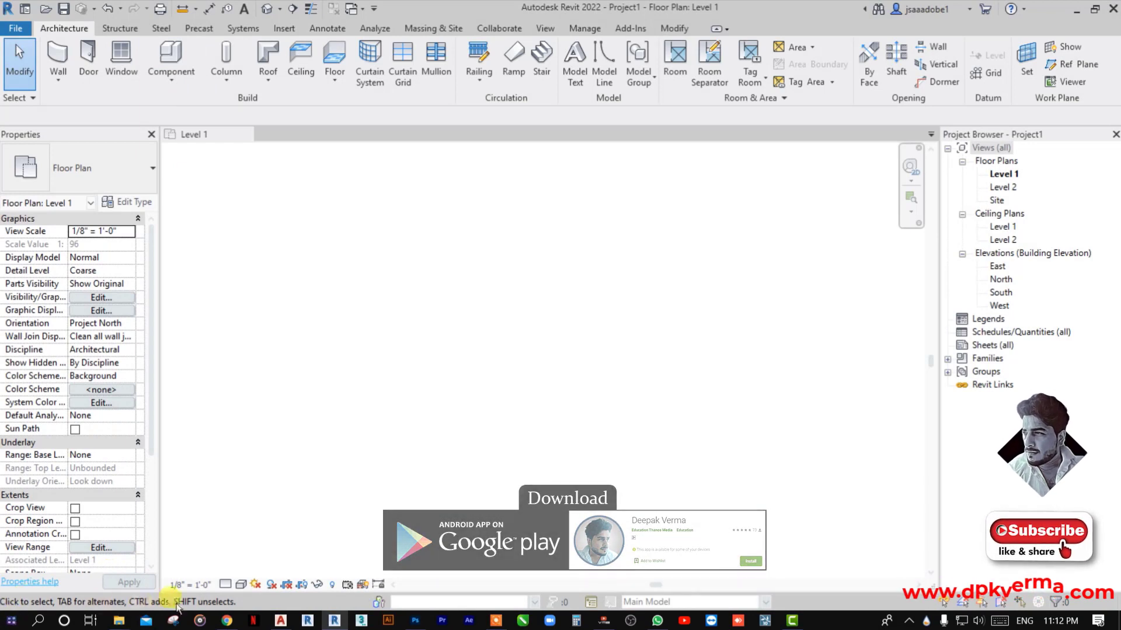
Chain four Generic - 8" architectural walls through diamond corners, closing at the start point.
{"action": "left_click", "coordinate": [66, 80]}
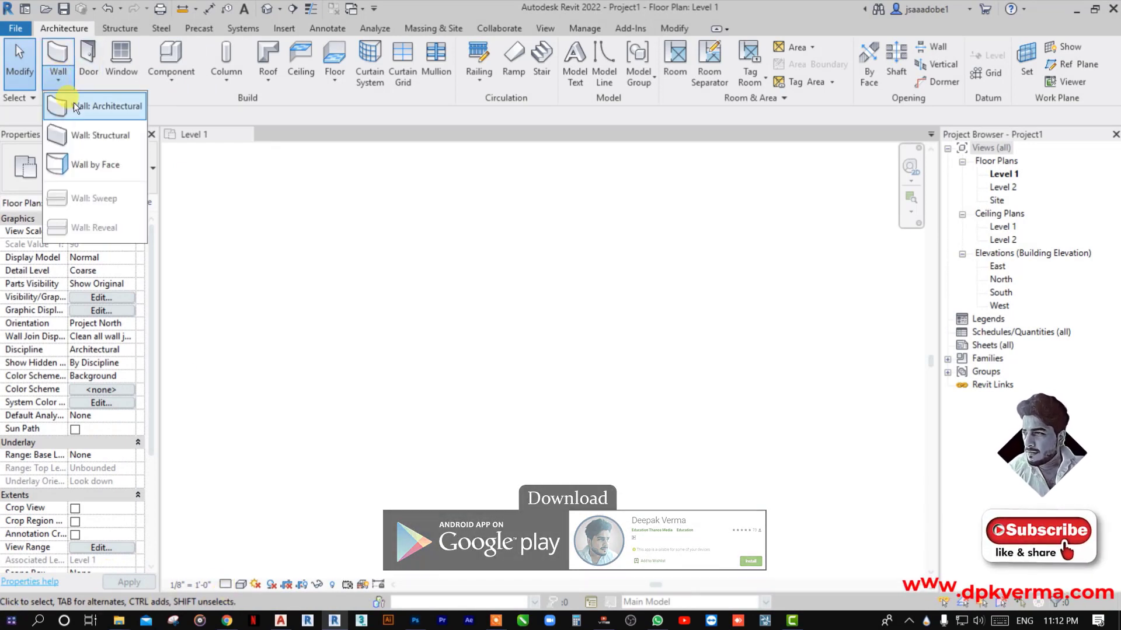
{"action": "left_click", "coordinate": [87, 105]}
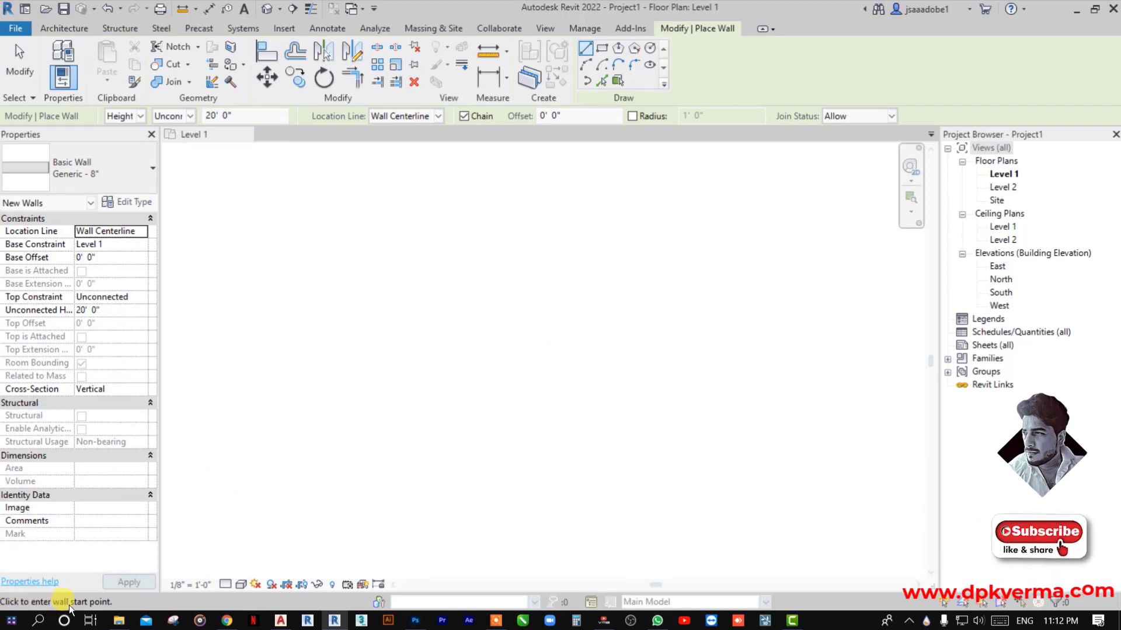
{"action": "left_click", "coordinate": [268, 333]}
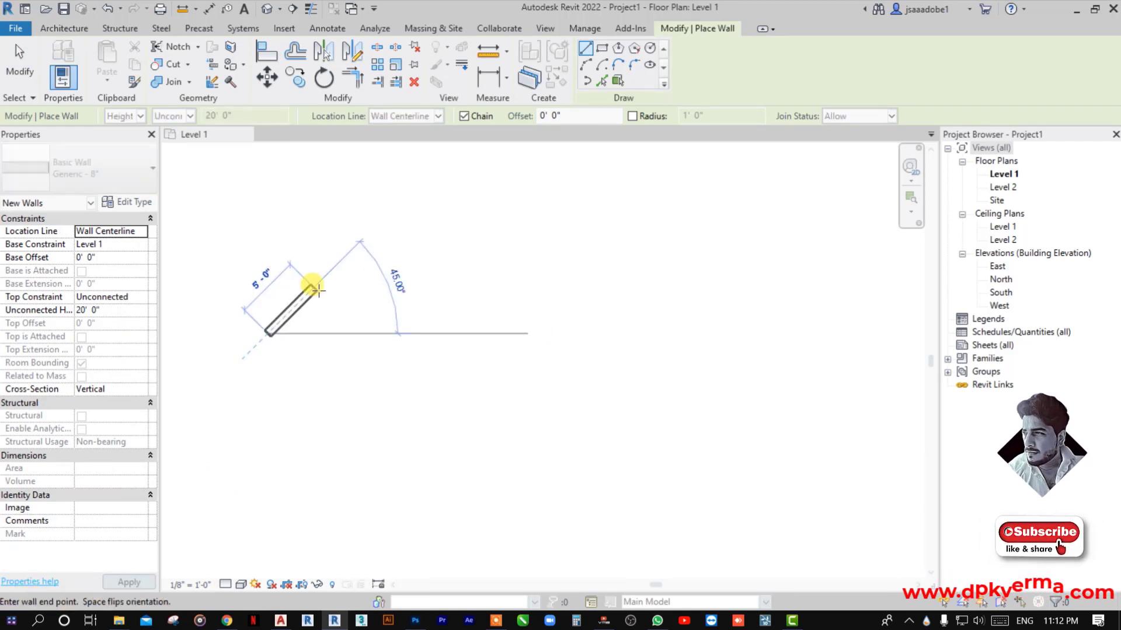
{"action": "left_click", "coordinate": [430, 281]}
{"action": "left_click", "coordinate": [526, 335]}
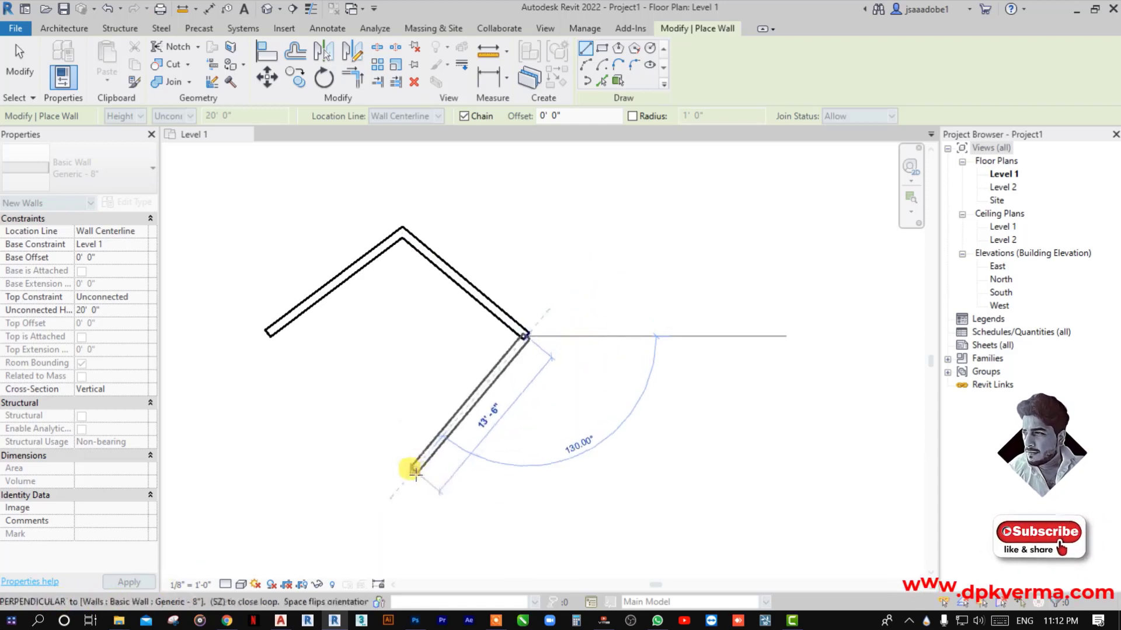
{"action": "left_click", "coordinate": [396, 480]}
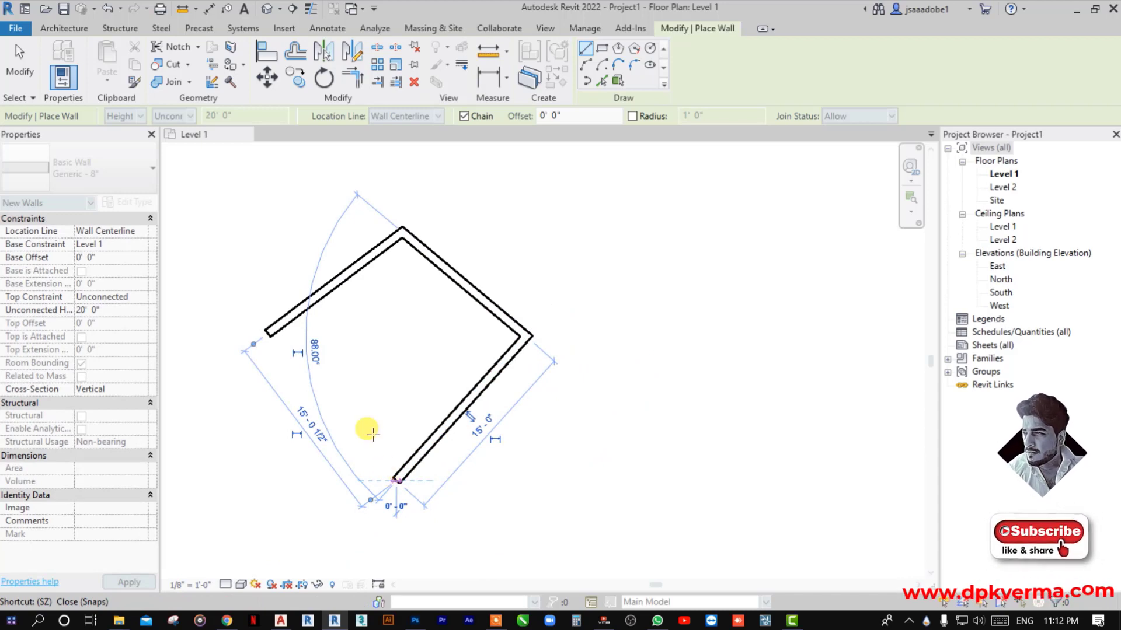
{"action": "left_click", "coordinate": [260, 323]}
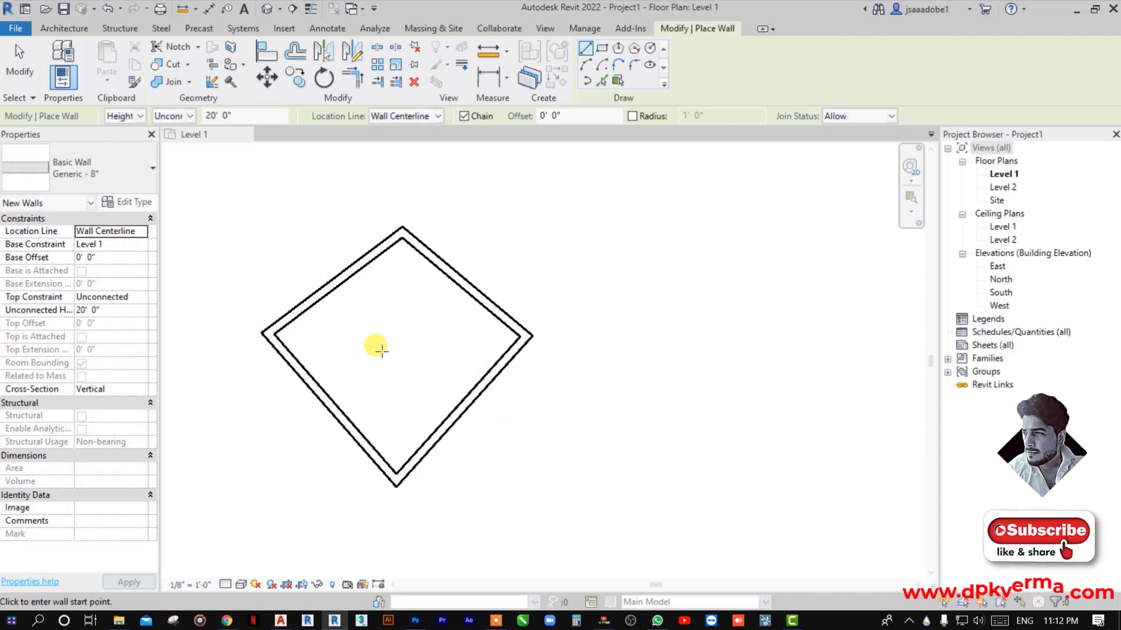
{"action": "middle_click_drag", "start_coordinate": [488, 375], "coordinate": [376, 368]}
{"action": "scroll", "coordinate": [376, 367], "scroll_direction": "down", "scroll_amount": 1}
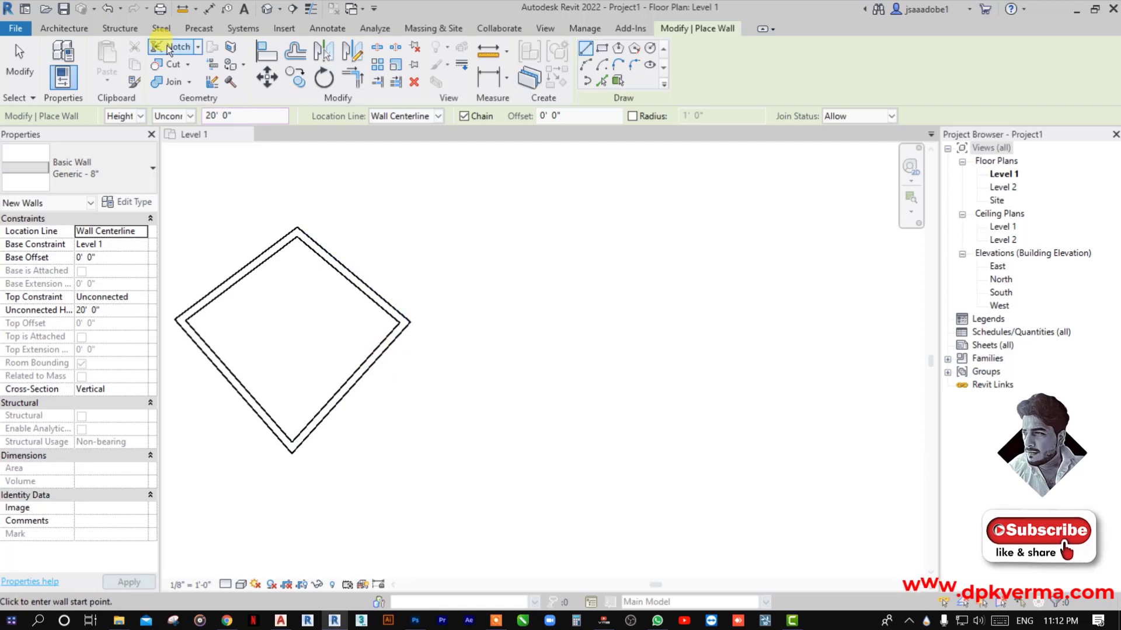
Place Fixed 36" x 48" windows in the room's upper-left and upper-right walls.
{"action": "left_click", "coordinate": [64, 28]}
{"action": "left_click", "coordinate": [121, 57]}
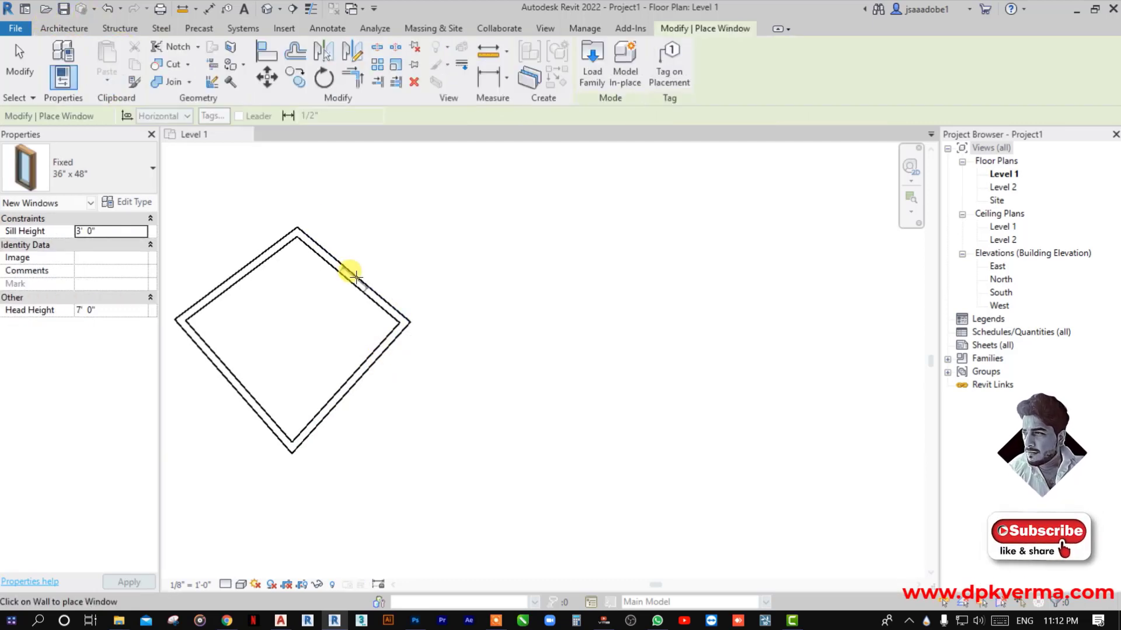
{"action": "middle_click_drag", "start_coordinate": [355, 275], "coordinate": [439, 280]}
{"action": "scroll", "coordinate": [449, 287], "scroll_direction": "up", "scroll_amount": 1}
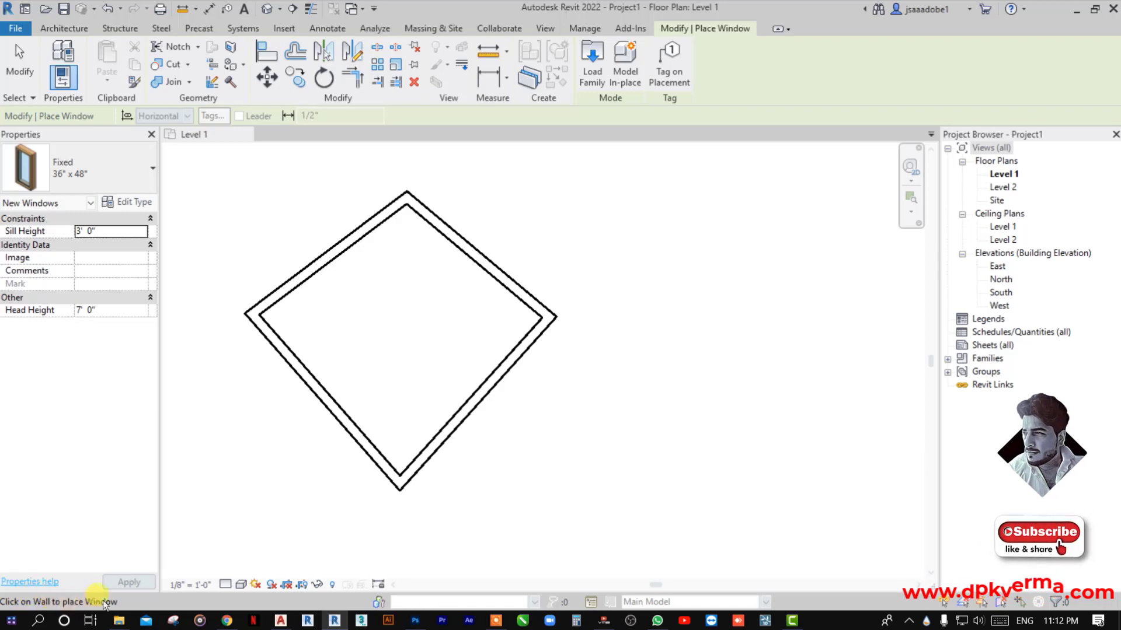
{"action": "left_click", "coordinate": [338, 242]}
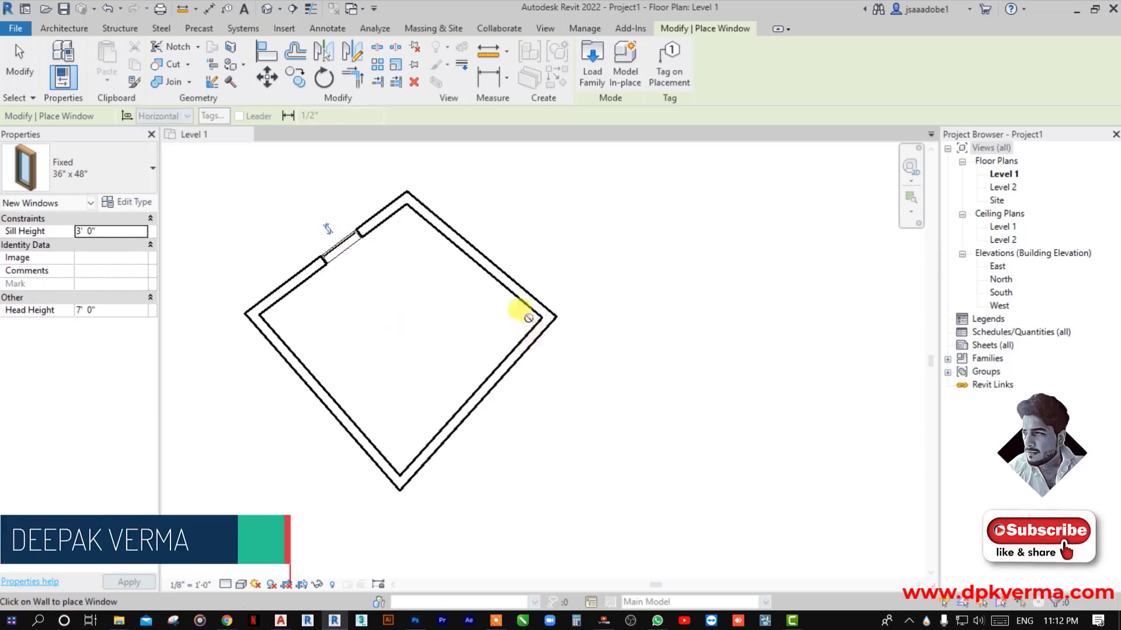
{"action": "left_click", "coordinate": [508, 280]}
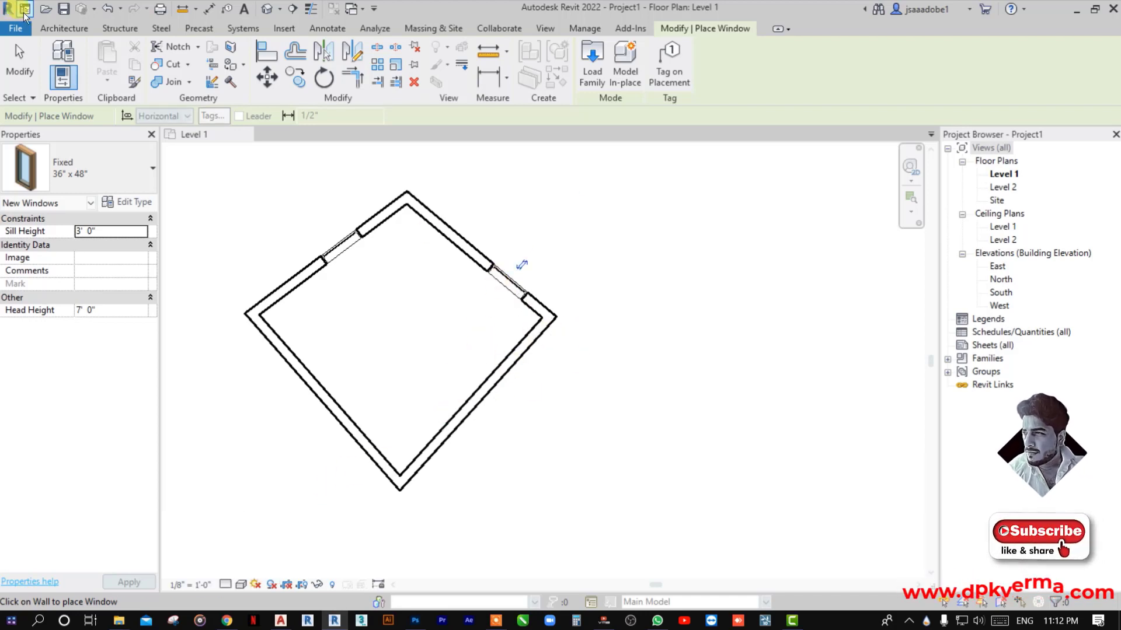
{"action": "left_click", "coordinate": [63, 31]}
{"action": "left_click", "coordinate": [65, 57]}
Draw a short wall running down from the room's right corner.
{"action": "left_click", "coordinate": [529, 351]}
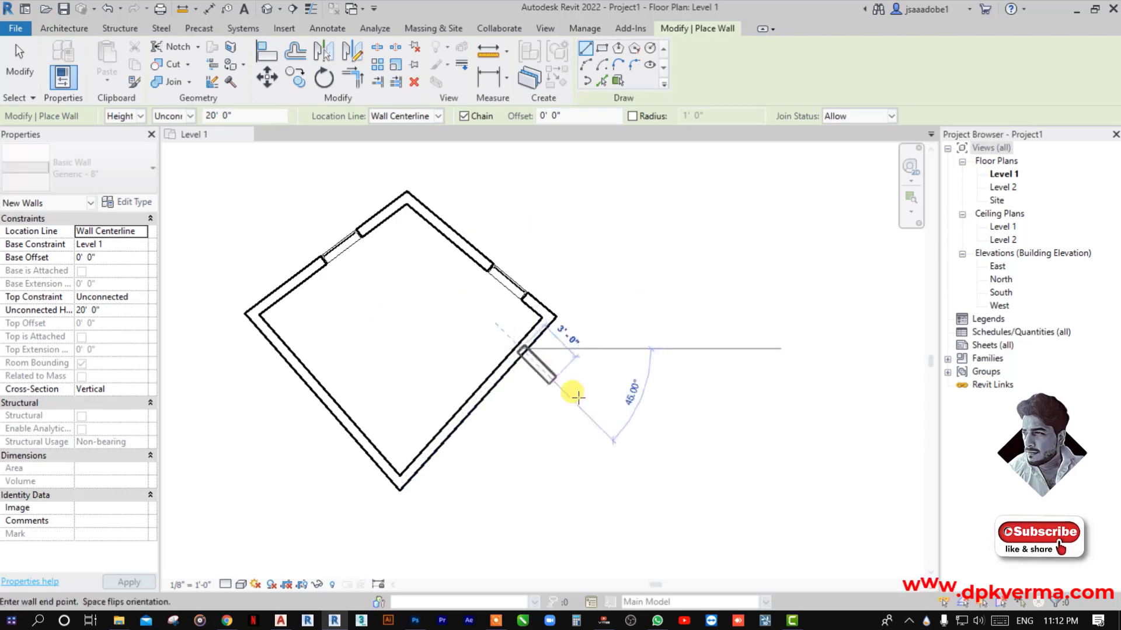
{"action": "left_click", "coordinate": [536, 487]}
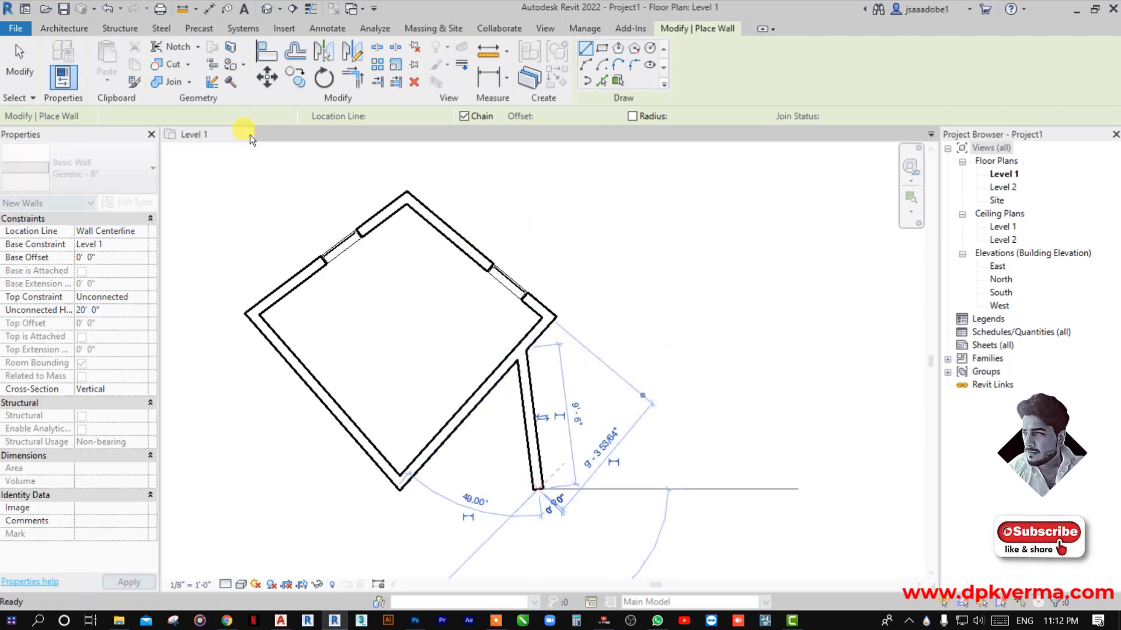
{"action": "key", "text": "Escape"}
{"action": "key", "text": "Escape"}
Place Fixed windows in the short wall and the lower-right wall.
{"action": "left_click", "coordinate": [123, 54]}
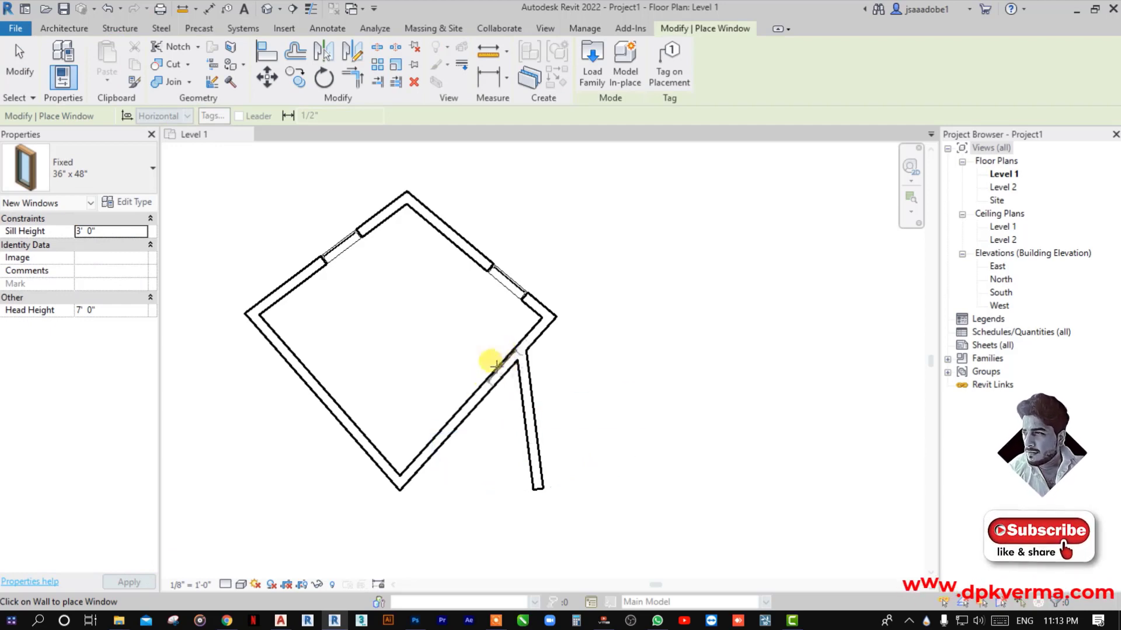
{"action": "left_click", "coordinate": [523, 424]}
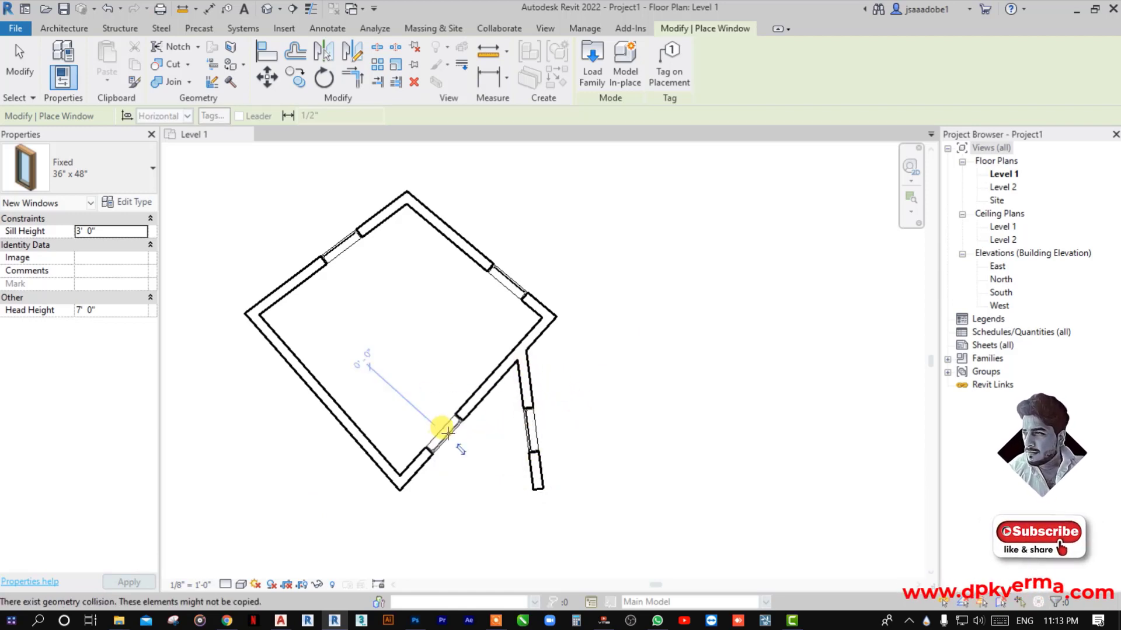
{"action": "left_click", "coordinate": [441, 431]}
{"action": "middle_click_drag", "start_coordinate": [463, 414], "coordinate": [388, 381]}
{"action": "left_click", "coordinate": [65, 28]}
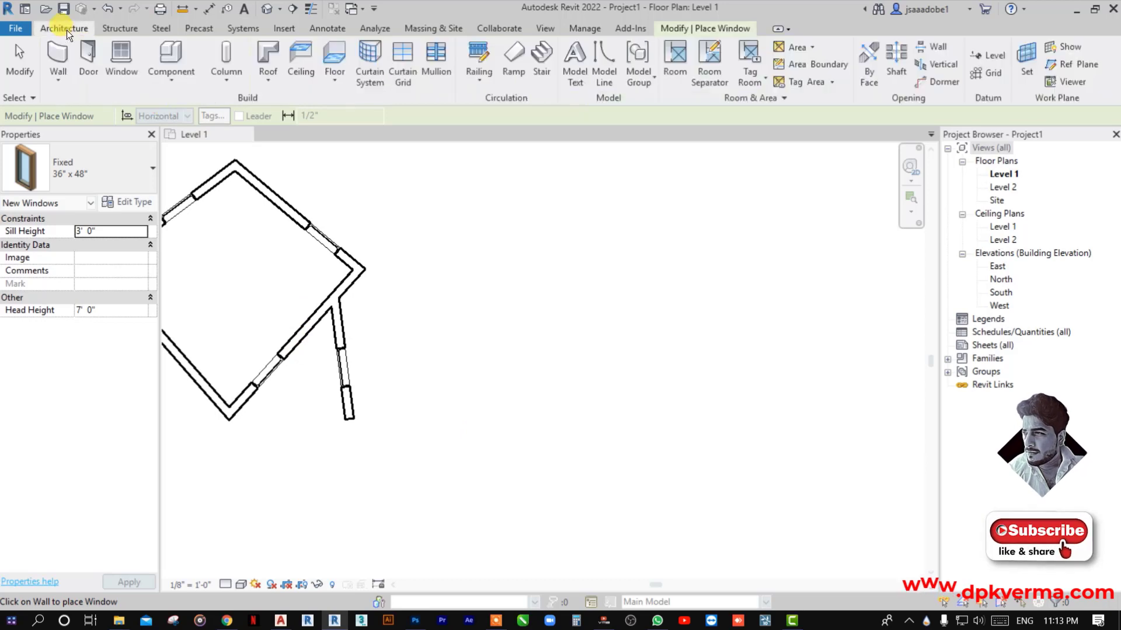
Place a W10X49 steel structural column at the room's right corner by the short wall.
{"action": "left_click", "coordinate": [214, 61]}
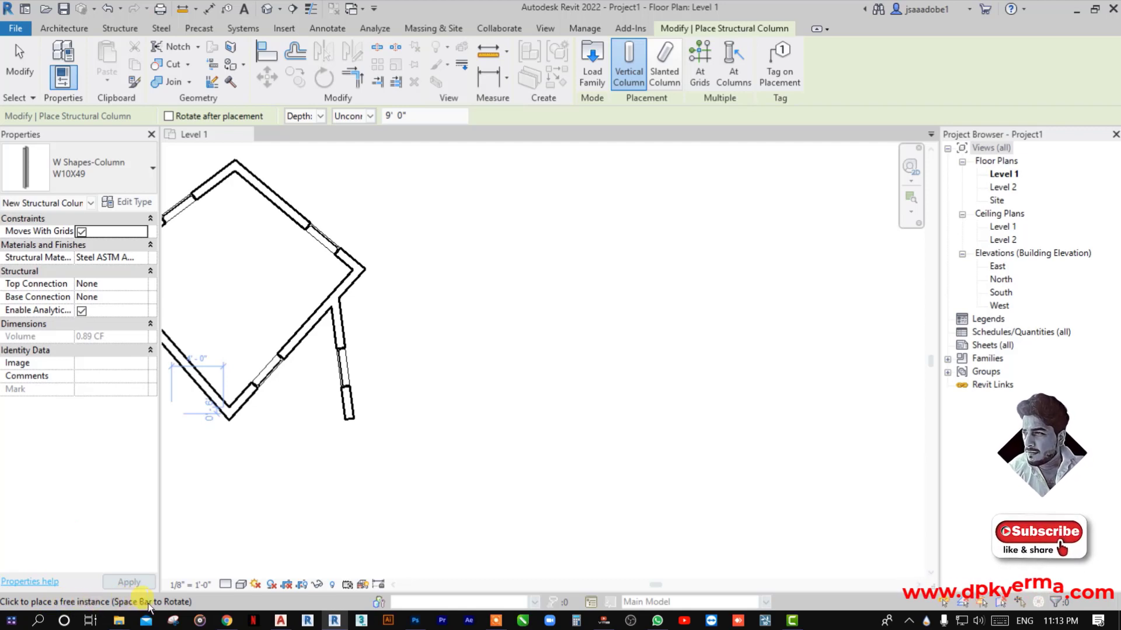
{"action": "middle_click_drag", "start_coordinate": [325, 263], "coordinate": [425, 300]}
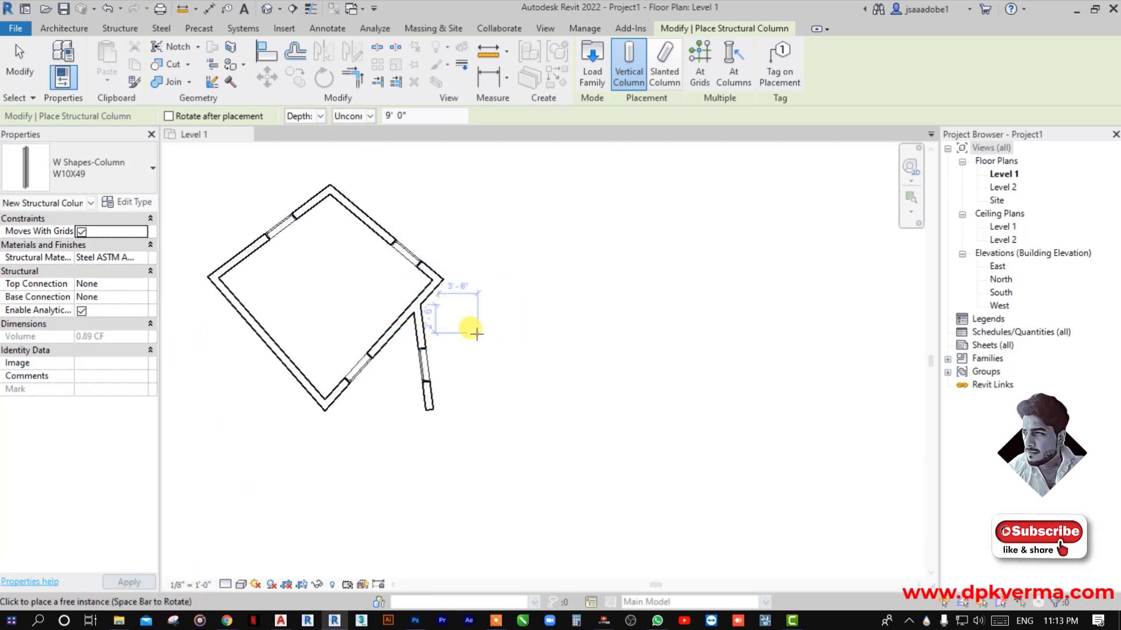
{"action": "left_click", "coordinate": [429, 315]}
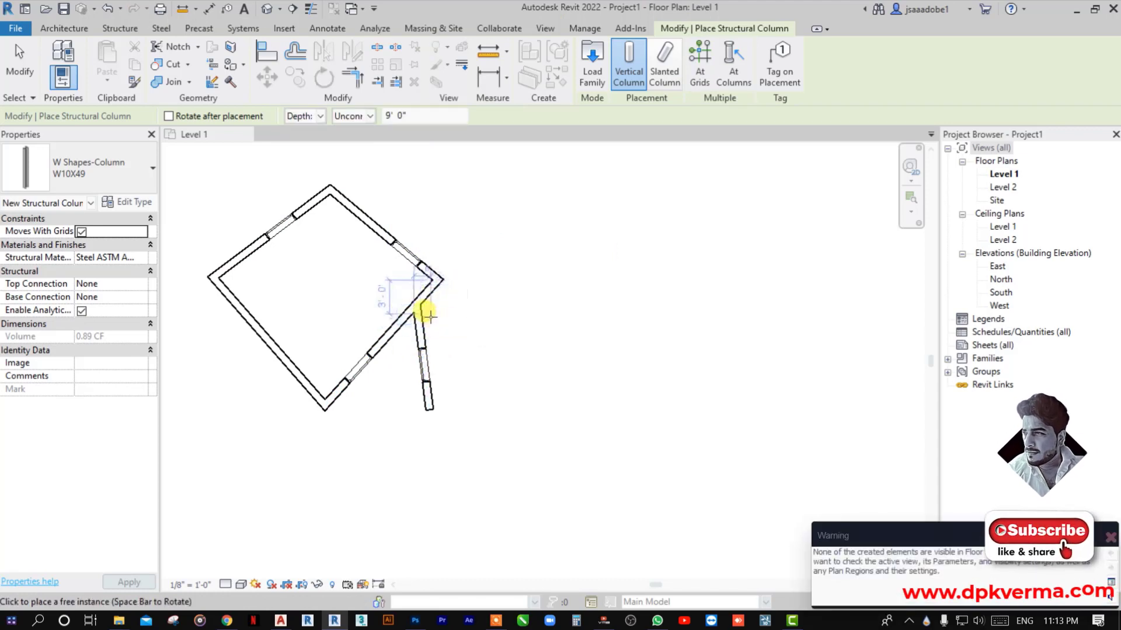
Create a Generic - 12" footprint roof on Level 2 from all four walls, sloped 9"/12", attaching walls.
{"action": "left_click", "coordinate": [65, 28]}
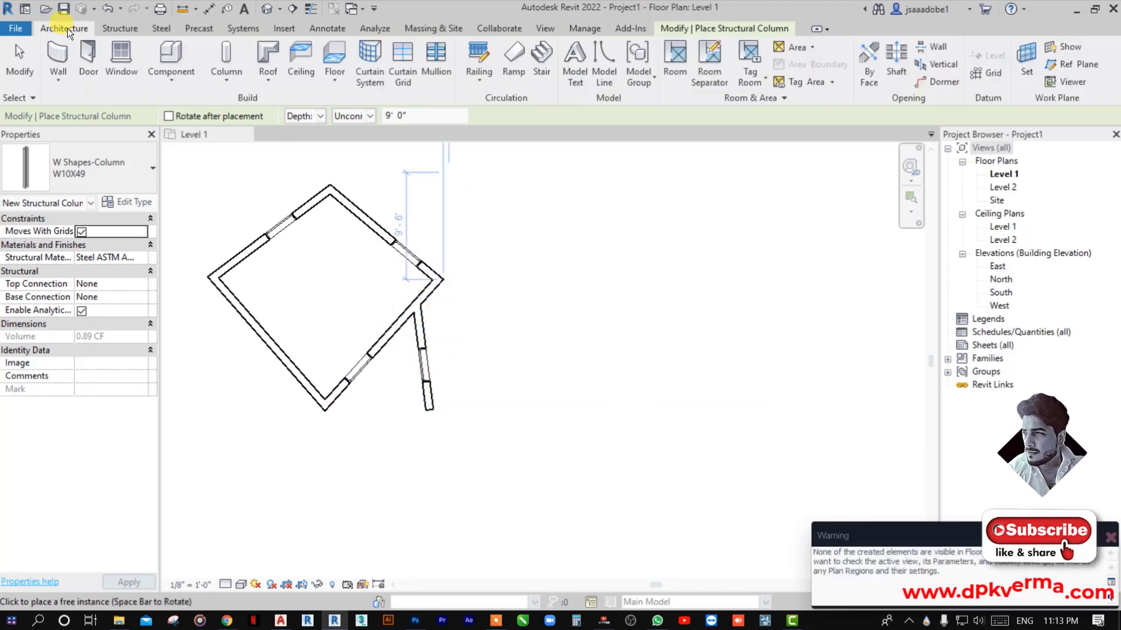
{"action": "left_click", "coordinate": [269, 54]}
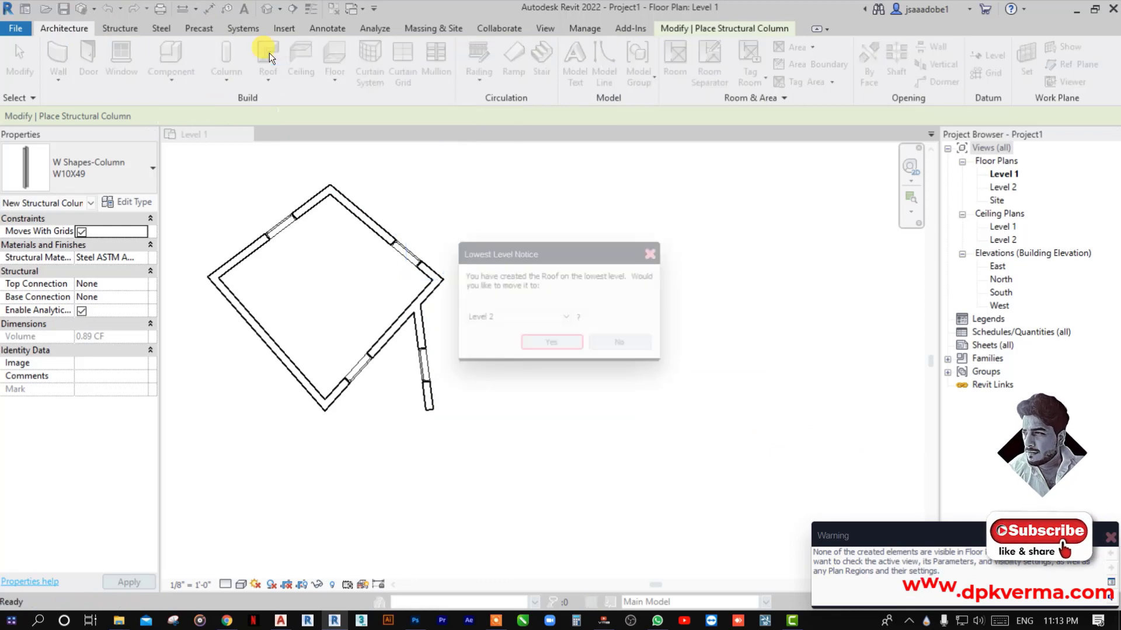
{"action": "left_click", "coordinate": [580, 343]}
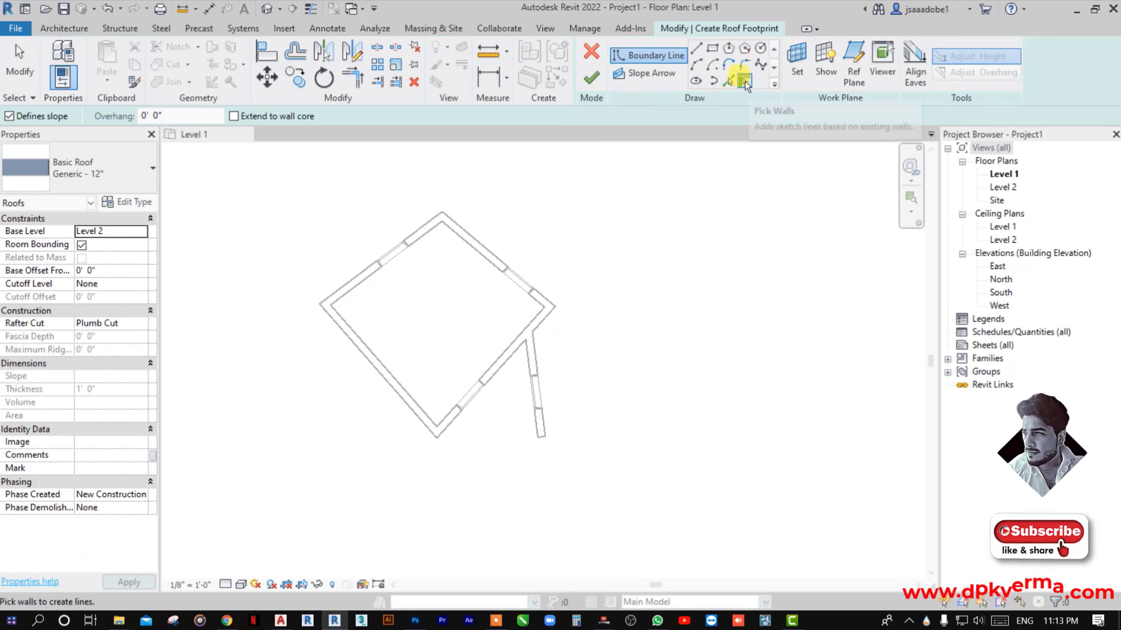
{"action": "left_click", "coordinate": [422, 232]}
{"action": "left_click", "coordinate": [465, 234]}
{"action": "left_click", "coordinate": [507, 356]}
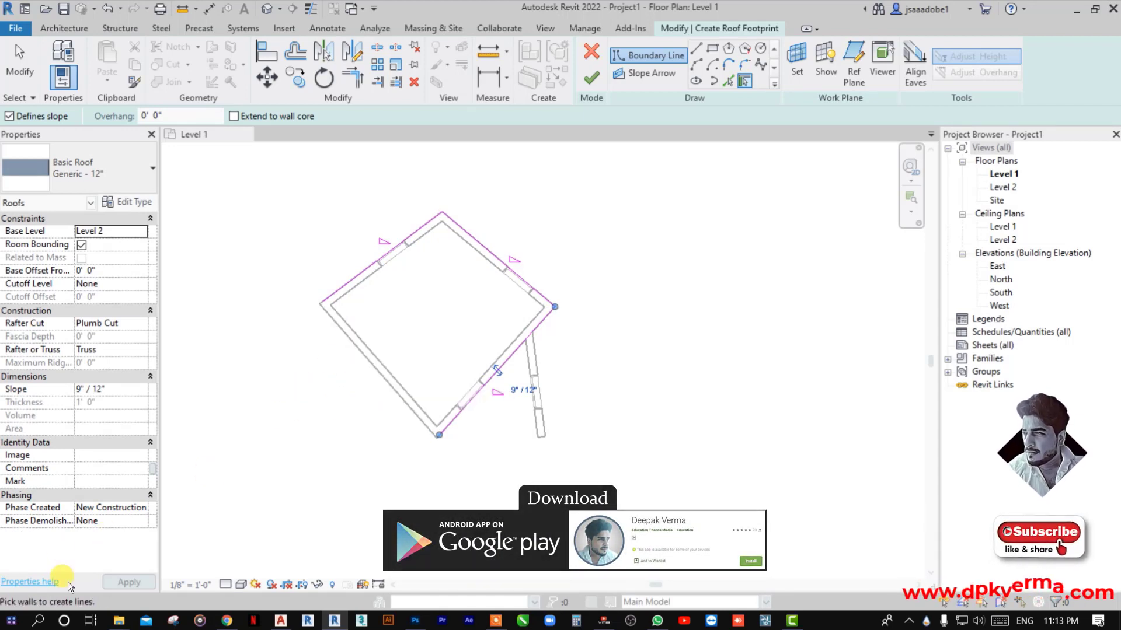
{"action": "left_click", "coordinate": [372, 350]}
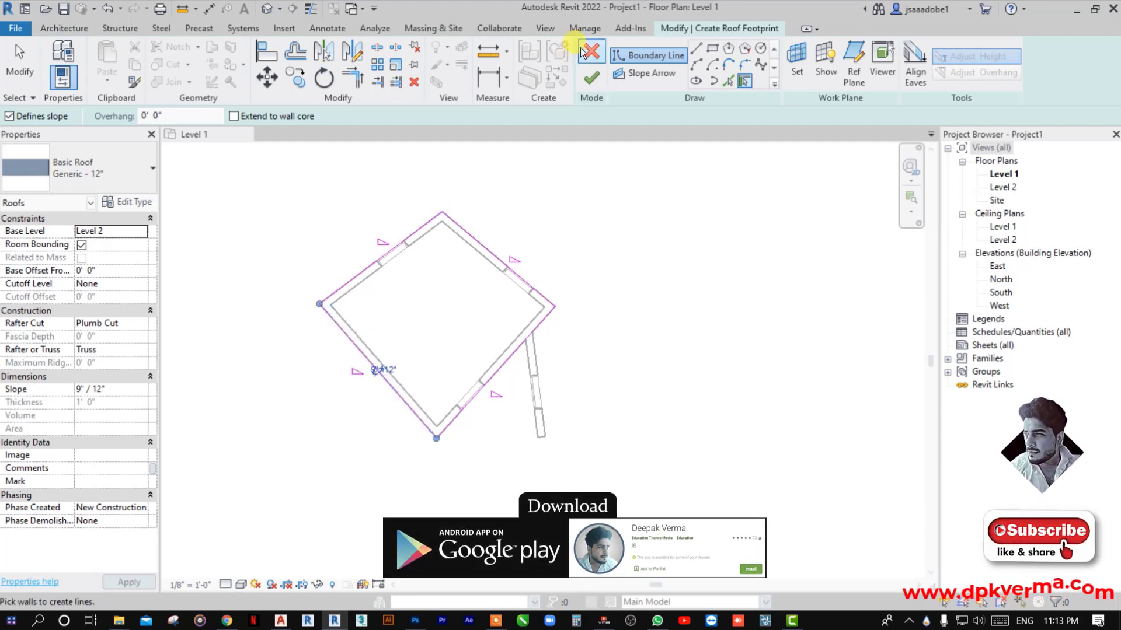
{"action": "left_click", "coordinate": [593, 75]}
{"action": "left_click", "coordinate": [601, 314]}
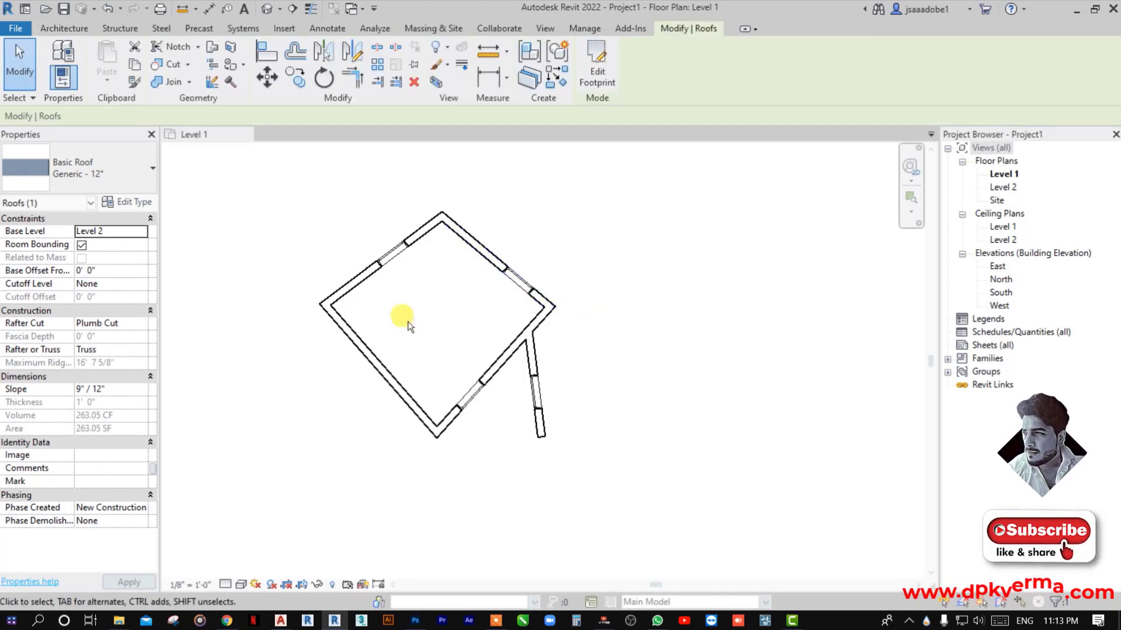
Open the default 3D view and orbit to face the windowed wall.
{"action": "middle_click_drag", "start_coordinate": [427, 333], "coordinate": [388, 322]}
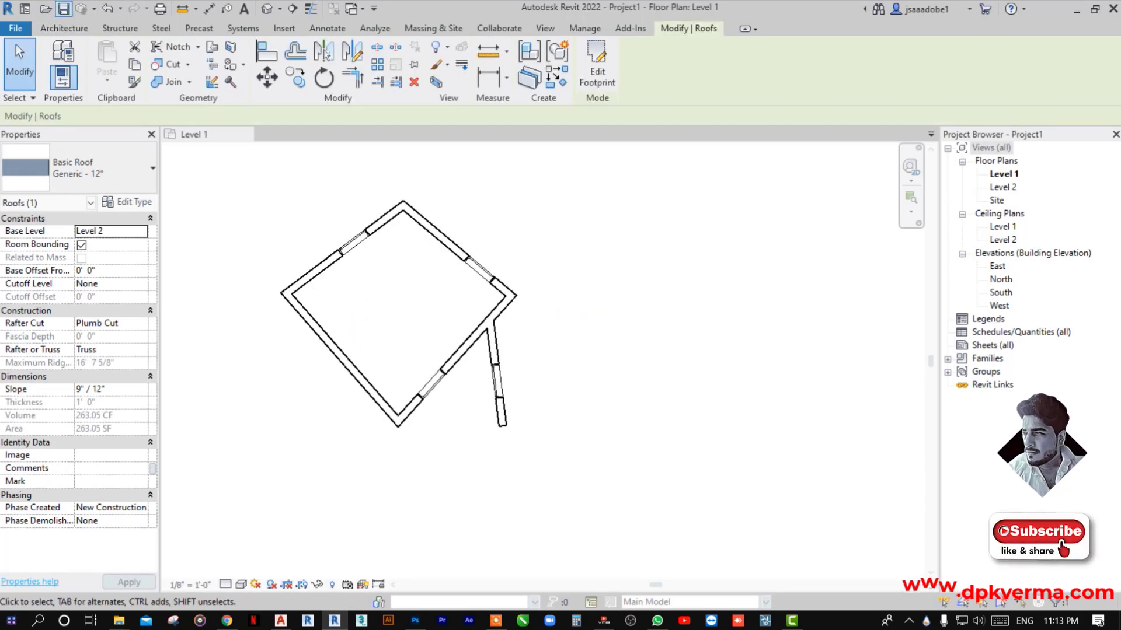
{"action": "left_click", "coordinate": [56, 28]}
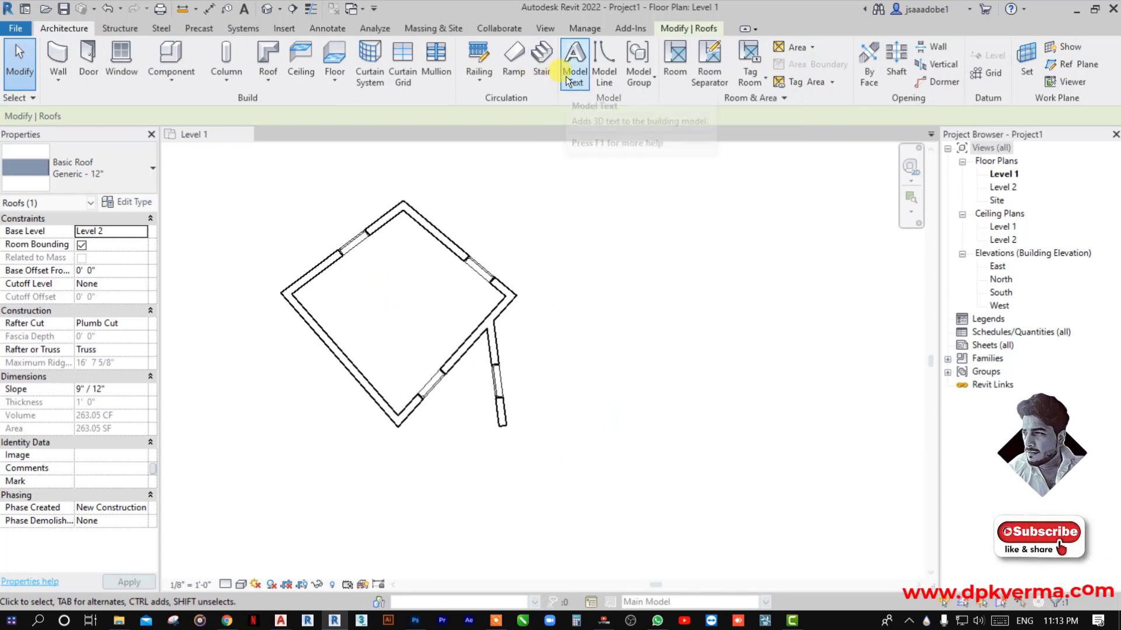
{"action": "left_click", "coordinate": [267, 8]}
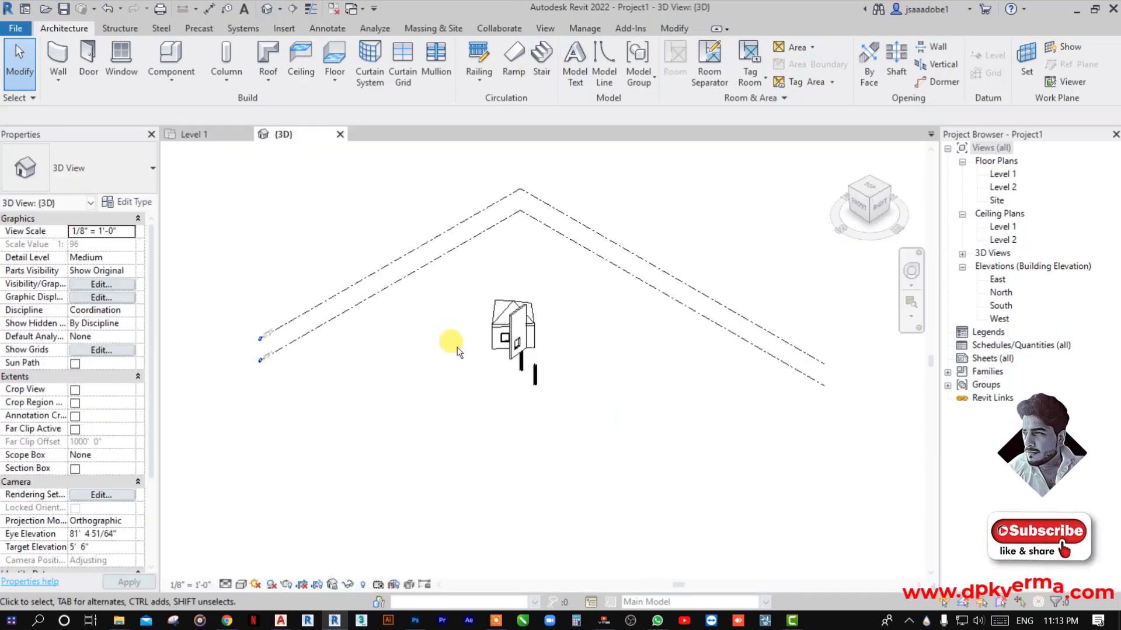
{"action": "scroll", "coordinate": [529, 336], "scroll_direction": "up", "scroll_amount": 3}
{"action": "scroll", "coordinate": [537, 344], "scroll_direction": "up", "scroll_amount": 3}
{"action": "middle_click_drag", "start_coordinate": [546, 362], "coordinate": [113, 250], "text": "shift"}
{"action": "scroll", "coordinate": [408, 370], "scroll_direction": "up", "scroll_amount": 4}
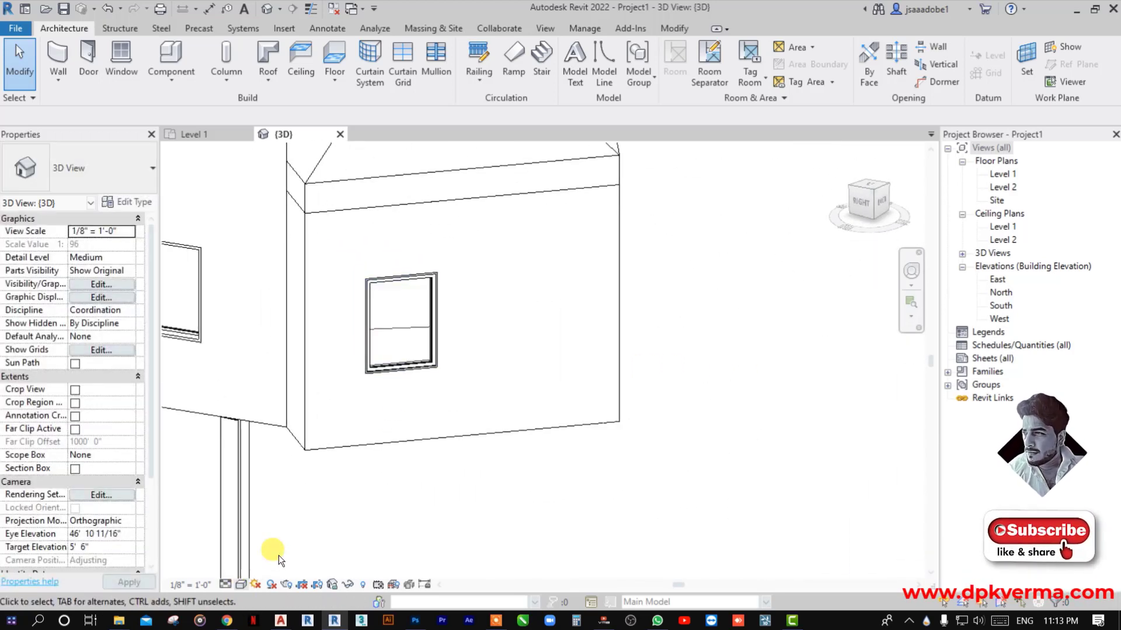
Set the 3D view's visual style to Shaded and clear the selection.
{"action": "left_click", "coordinate": [240, 584]}
{"action": "left_click", "coordinate": [271, 538]}
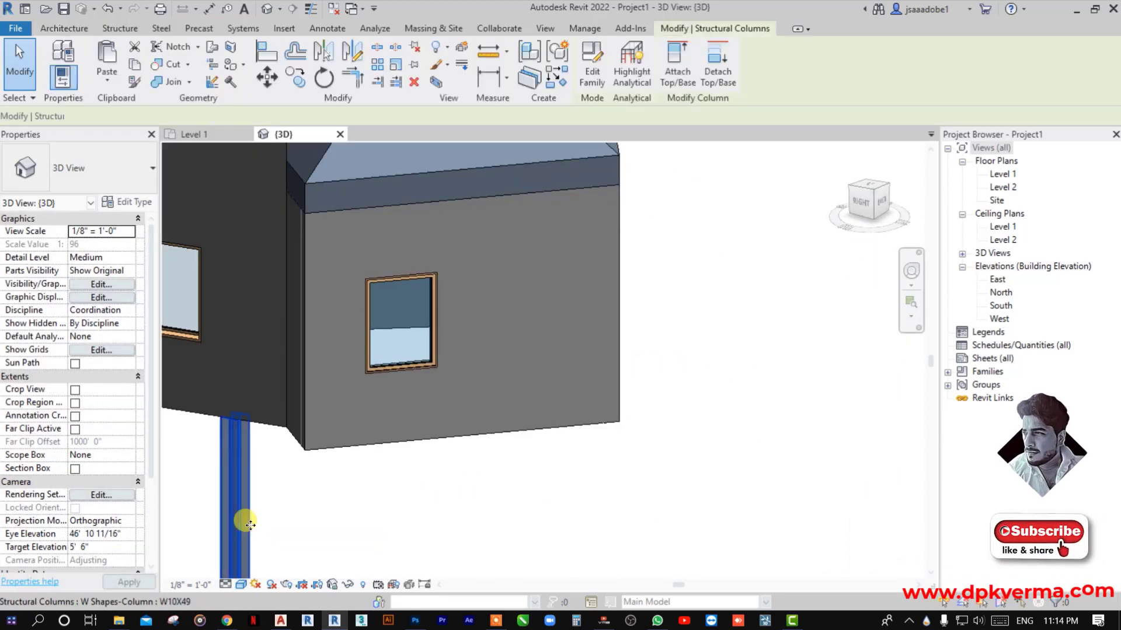
{"action": "key", "text": "Escape"}
{"action": "scroll", "coordinate": [396, 408], "scroll_direction": "up", "scroll_amount": 1}
{"action": "scroll", "coordinate": [459, 440], "scroll_direction": "up", "scroll_amount": 2}
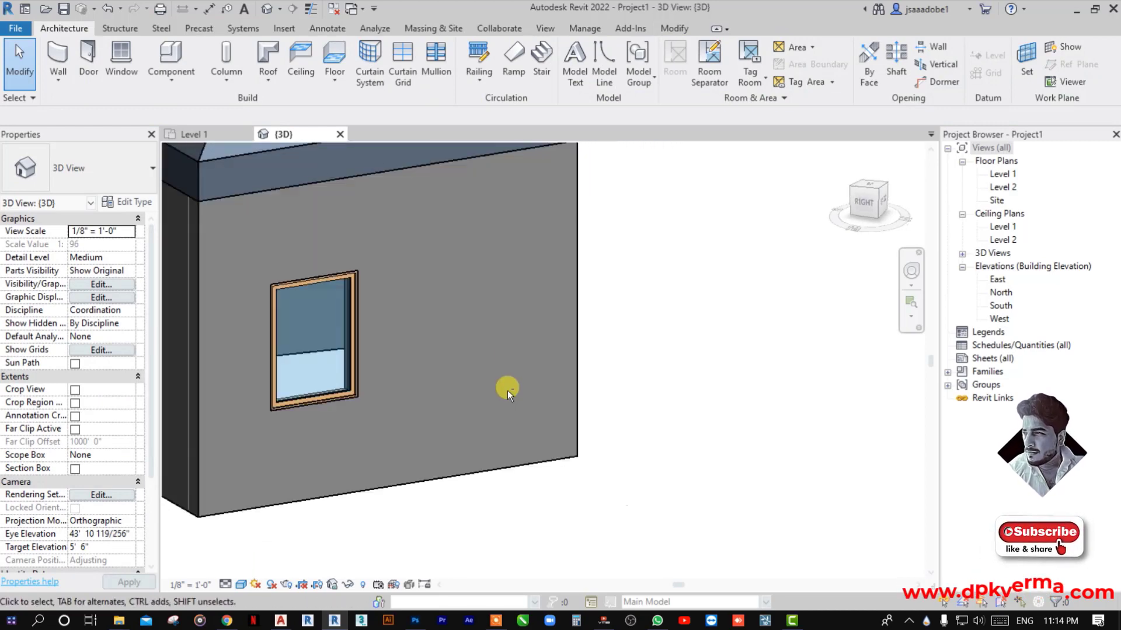
Pick the windowed wall face as the work plane for model text.
{"action": "left_click", "coordinate": [568, 86]}
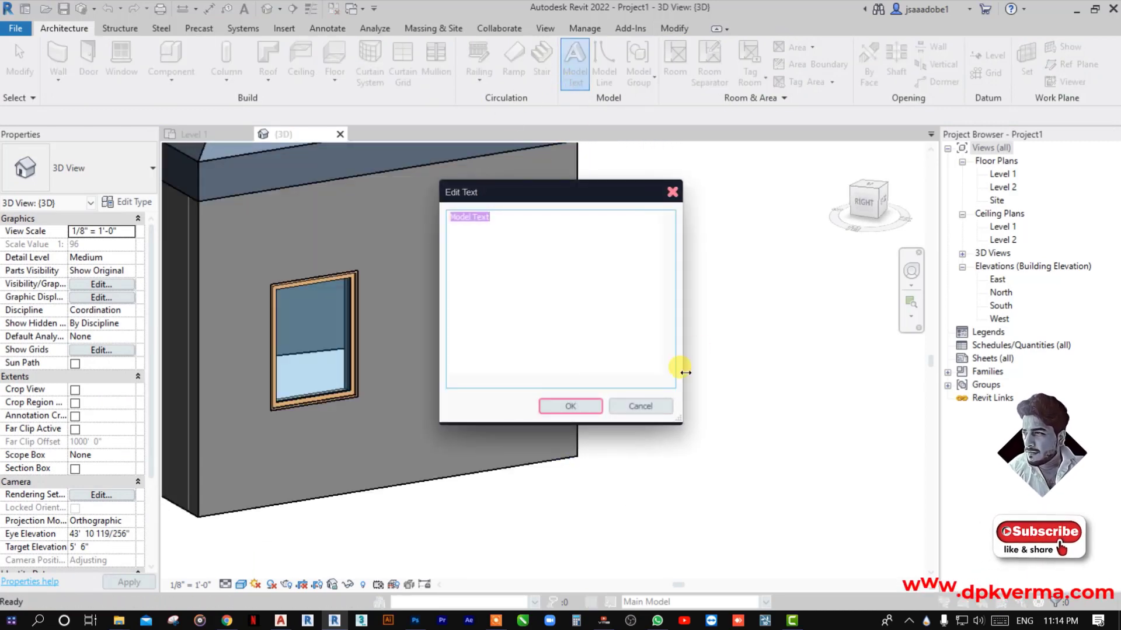
{"action": "left_click", "coordinate": [570, 406]}
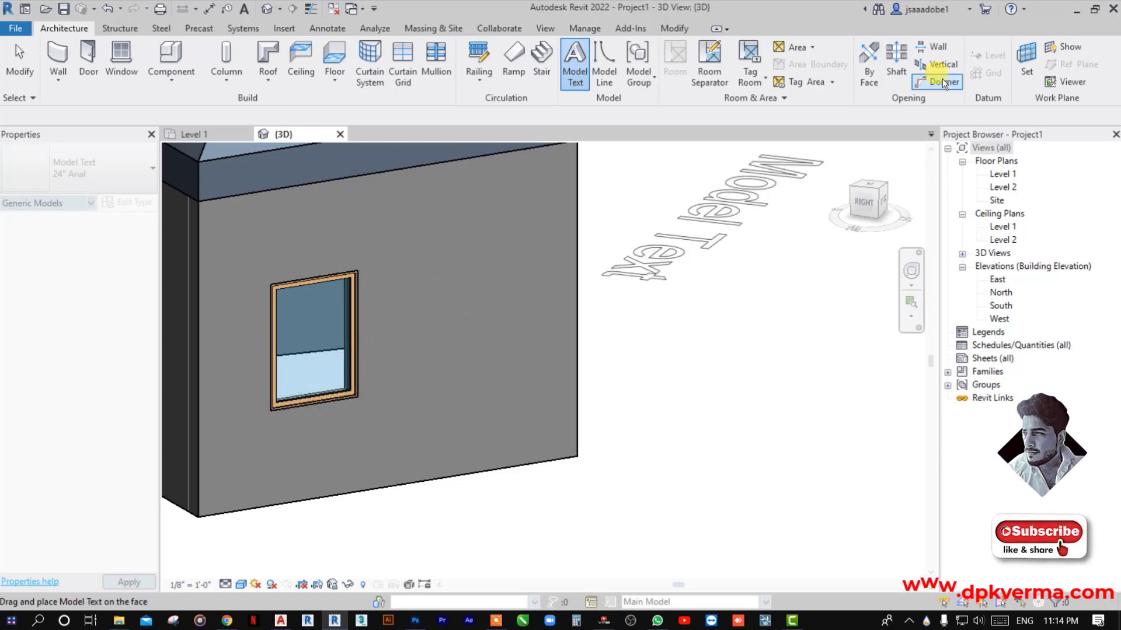
{"action": "left_click", "coordinate": [1025, 69]}
{"action": "left_click", "coordinate": [459, 329]}
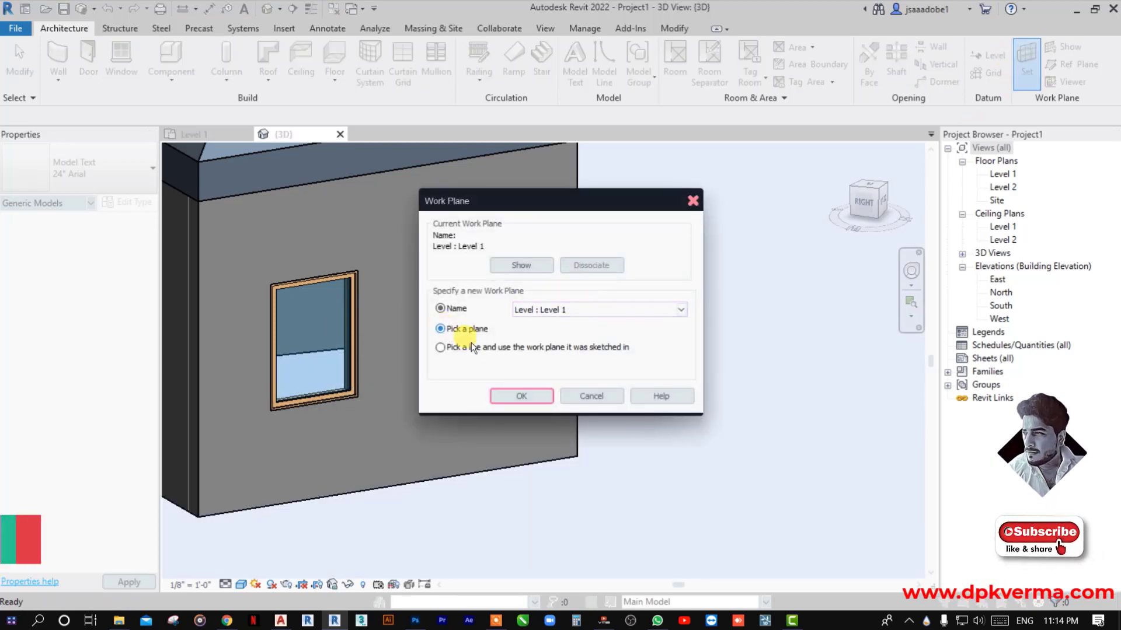
{"action": "left_click", "coordinate": [519, 395]}
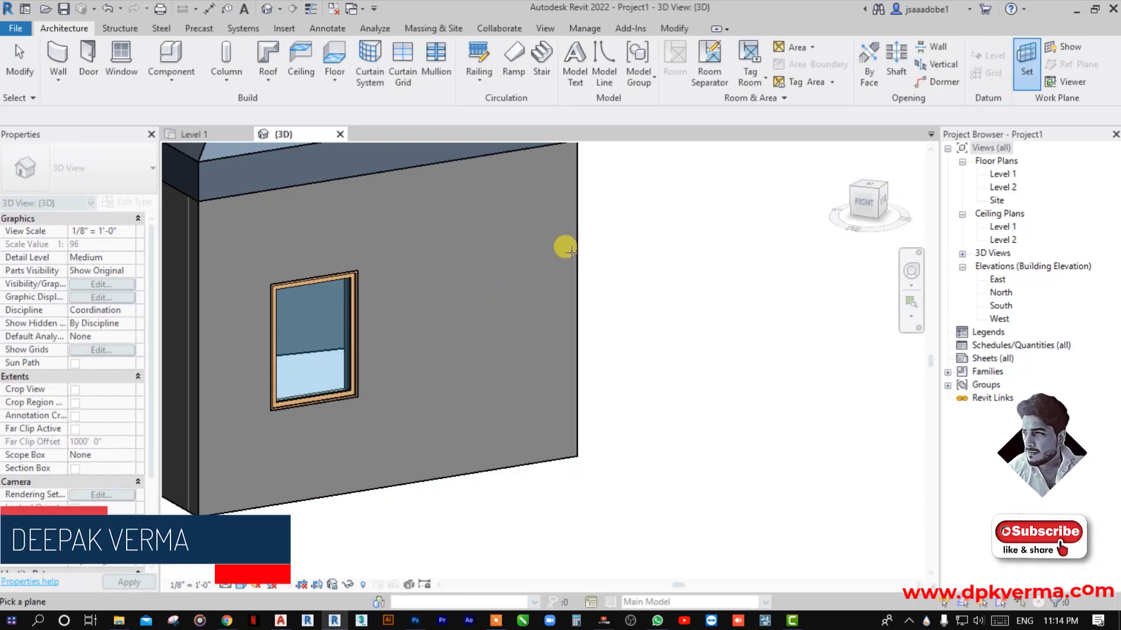
{"action": "left_click", "coordinate": [196, 265]}
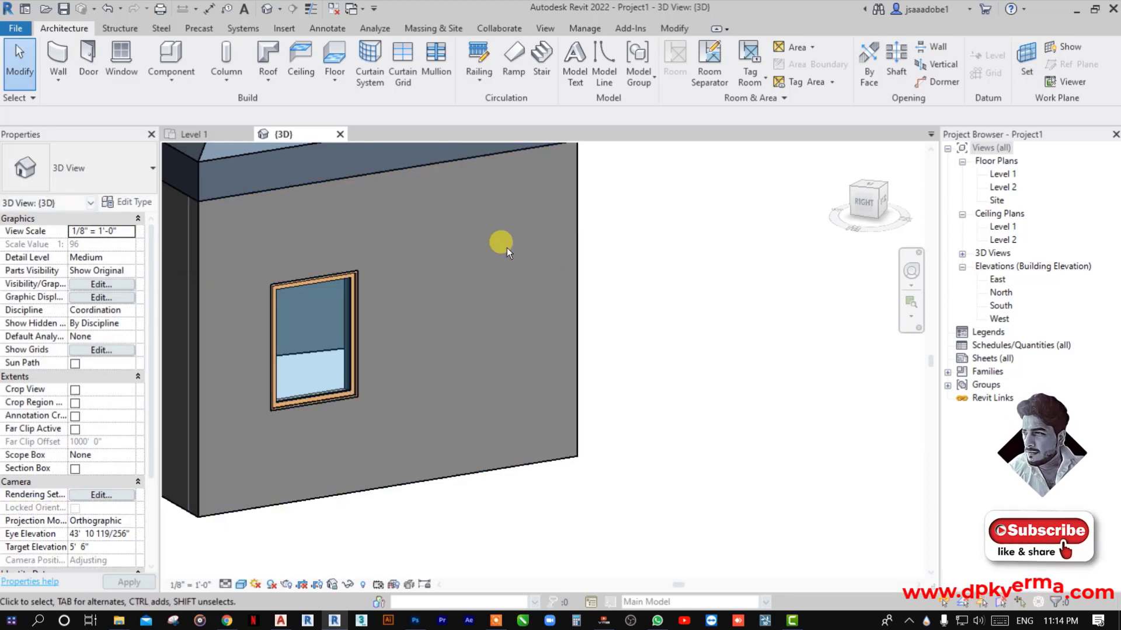
Place the 3D 'Model Text' on the wall just above the window.
{"action": "left_click", "coordinate": [568, 70]}
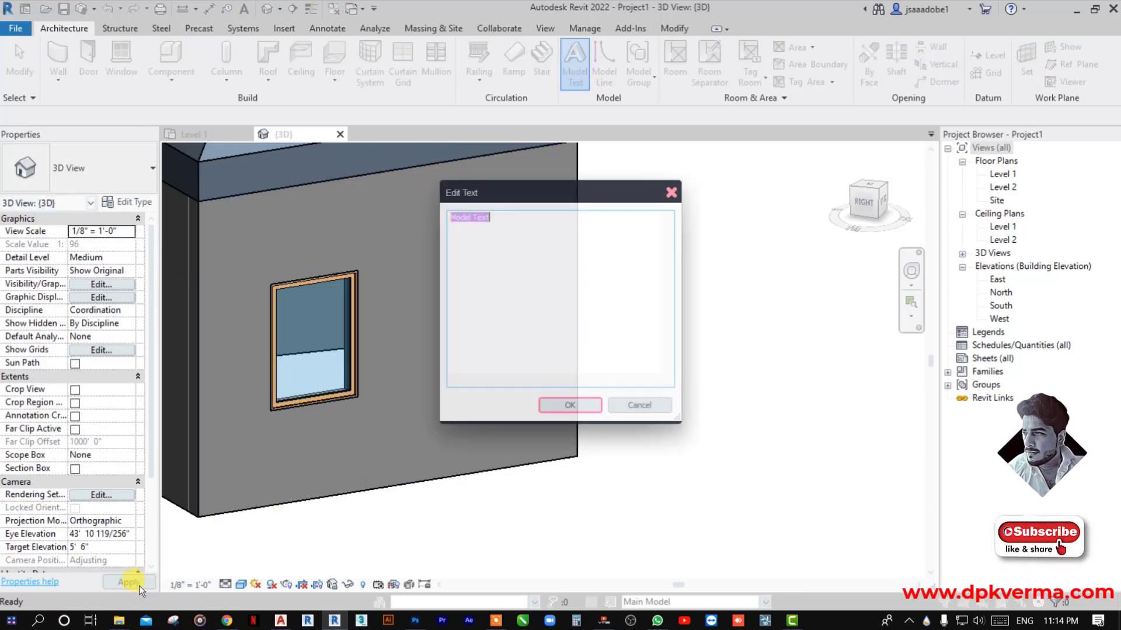
{"action": "left_click", "coordinate": [586, 412]}
{"action": "left_click", "coordinate": [207, 271]}
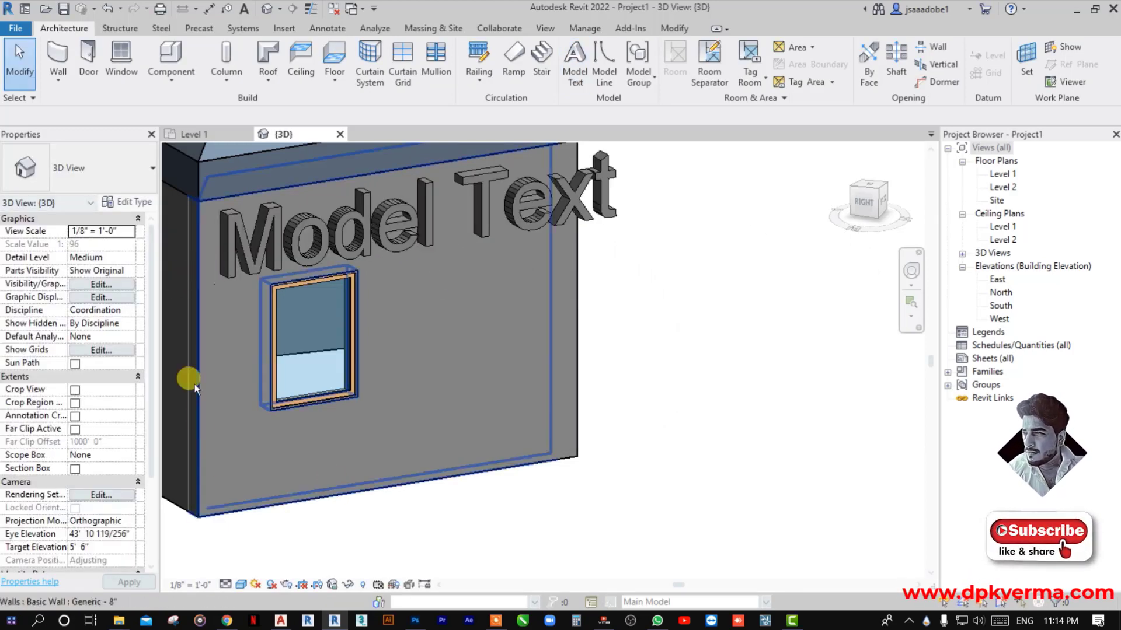
{"action": "mouse_move", "coordinate": [194, 384]}
{"action": "middle_mouse_down", "text": "shift"}
{"action": "mouse_move", "coordinate": [471, 389]}
{"action": "mouse_move", "coordinate": [204, 607]}
{"action": "middle_mouse_up", "text": "shift"}
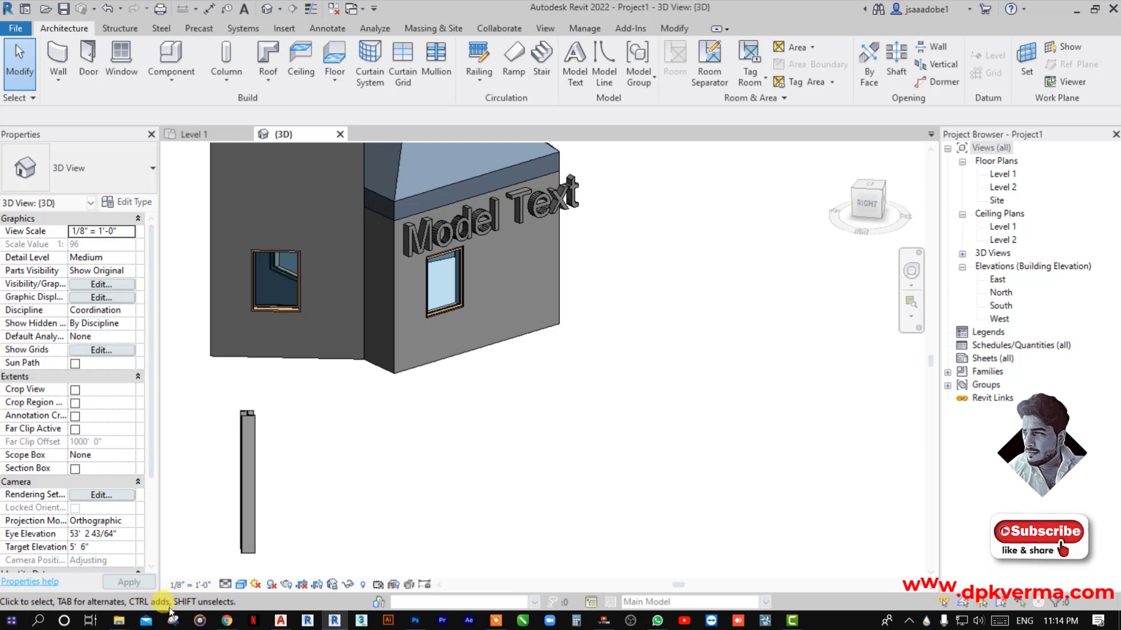
Delete the Model Text, structural column and tall wall, then reopen the Level 1 plan.
{"action": "scroll", "coordinate": [631, 454], "scroll_direction": "down", "scroll_amount": 3}
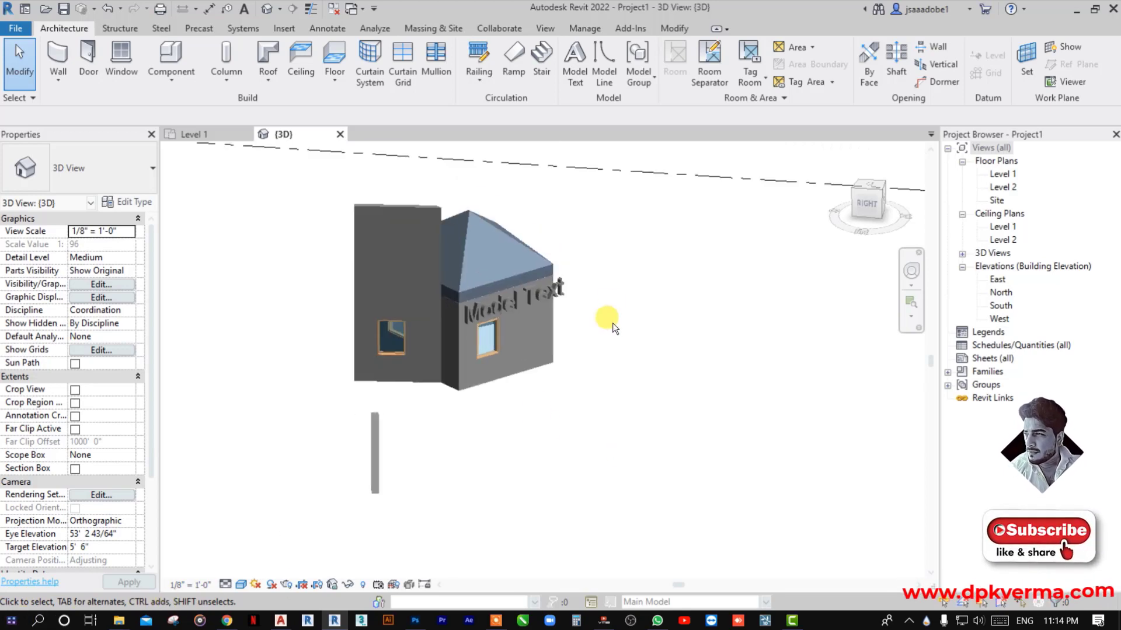
{"action": "left_click", "coordinate": [562, 295]}
{"action": "key", "text": "Delete"}
{"action": "left_click", "coordinate": [374, 461]}
{"action": "key", "text": "Delete"}
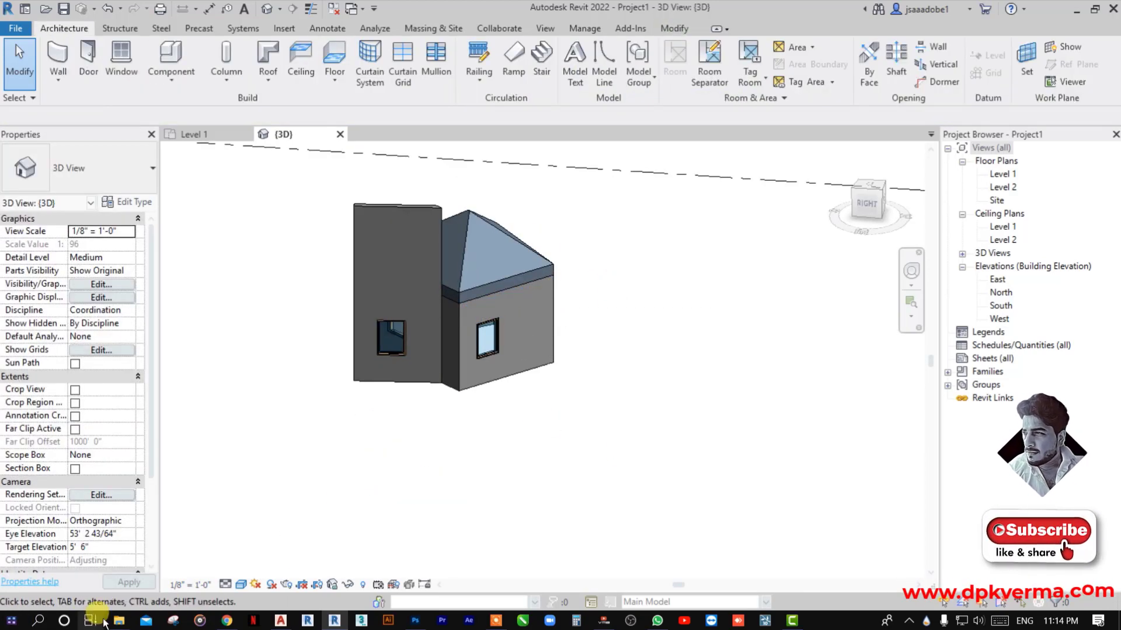
{"action": "left_click", "coordinate": [432, 208]}
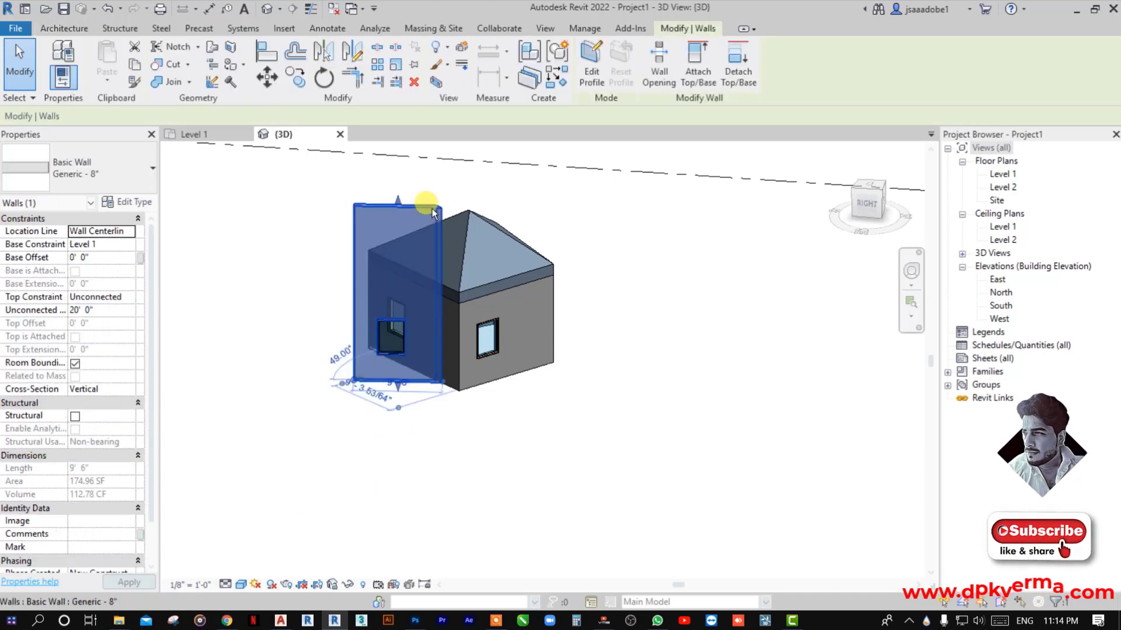
{"action": "key", "text": "Delete"}
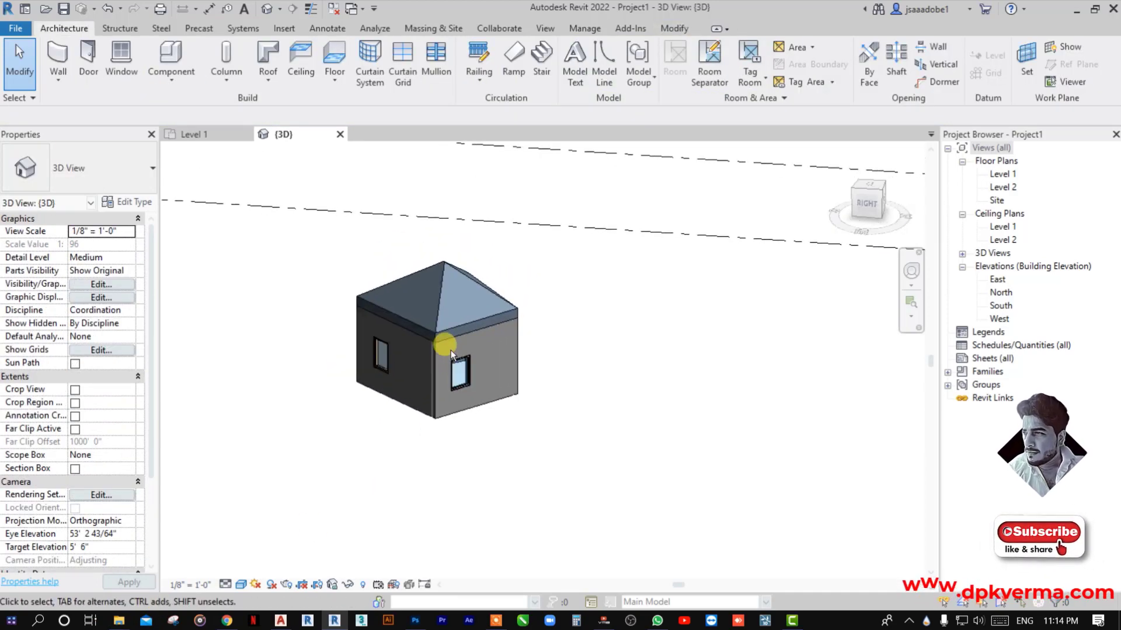
{"action": "double_click", "coordinate": [1003, 174]}
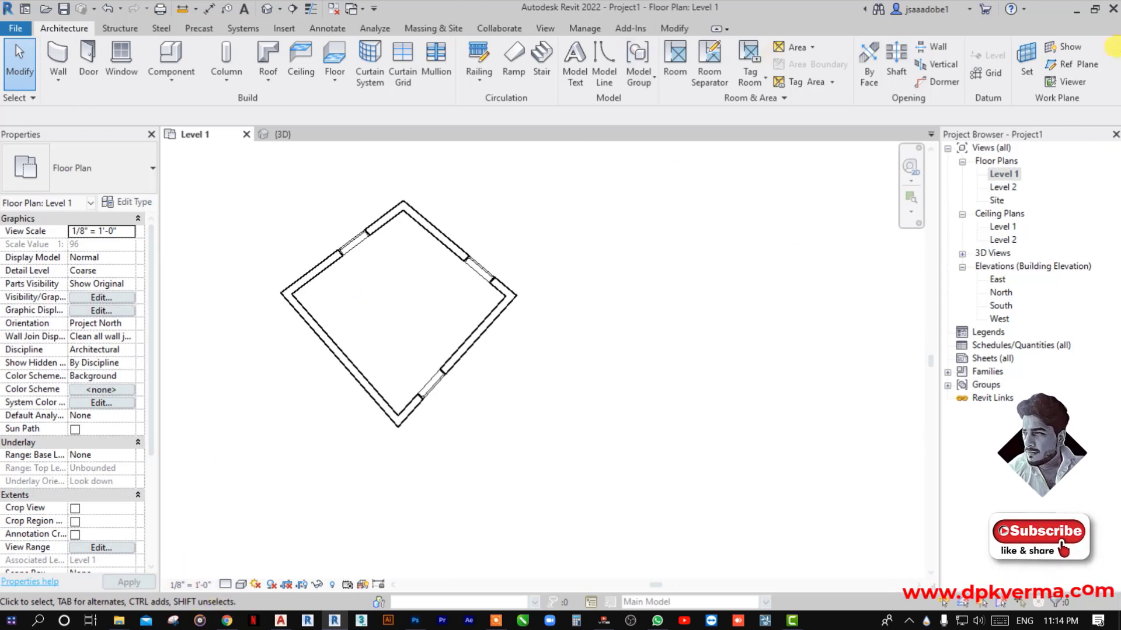
{"action": "left_click", "coordinate": [542, 28]}
{"action": "left_click", "coordinate": [1057, 79]}
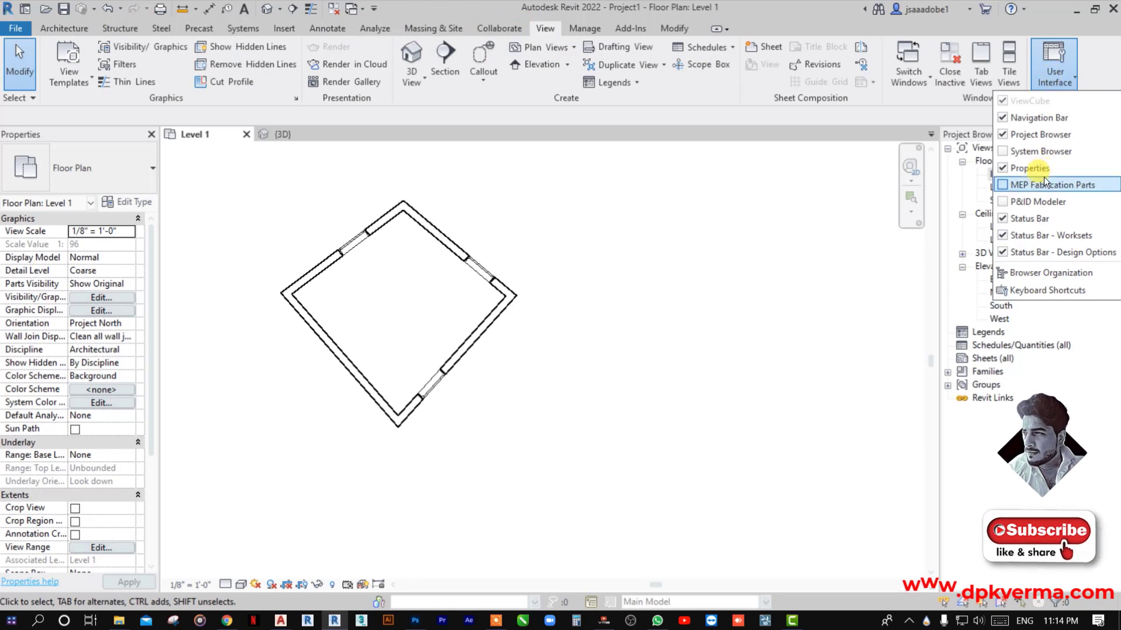
{"action": "left_click", "coordinate": [1025, 221]}
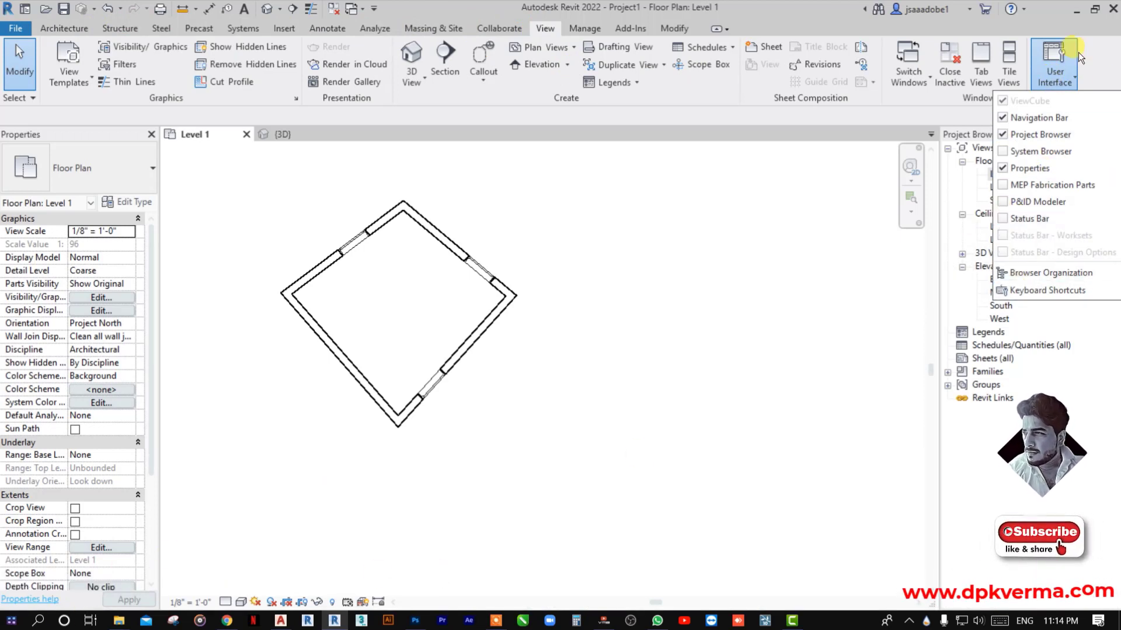
{"action": "left_click", "coordinate": [1017, 219]}
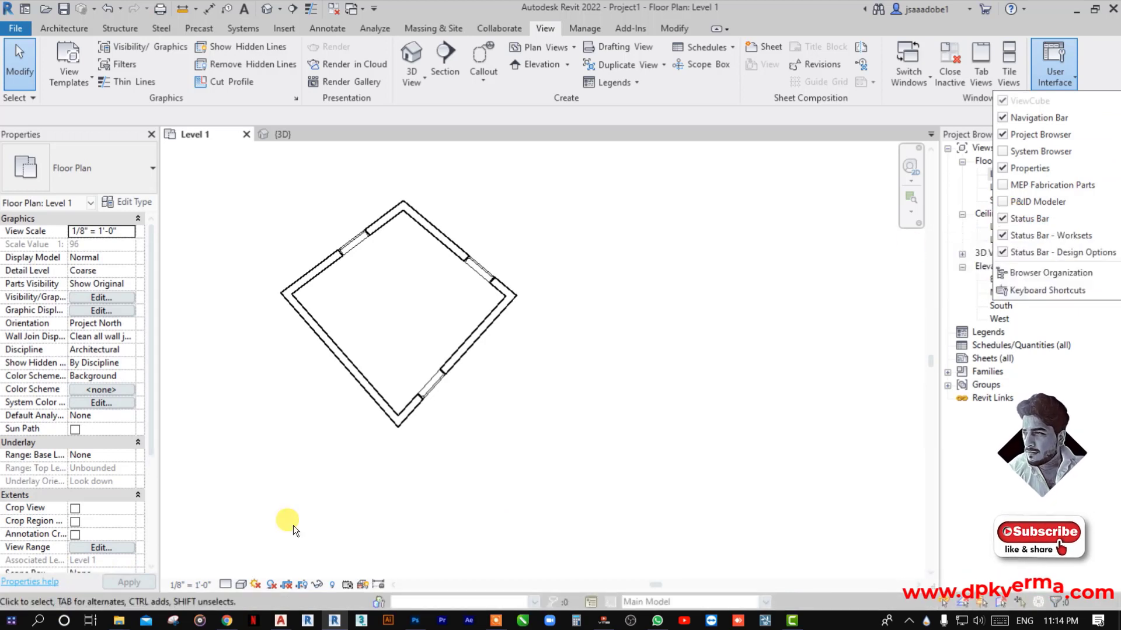
{"action": "right_click", "coordinate": [679, 410]}
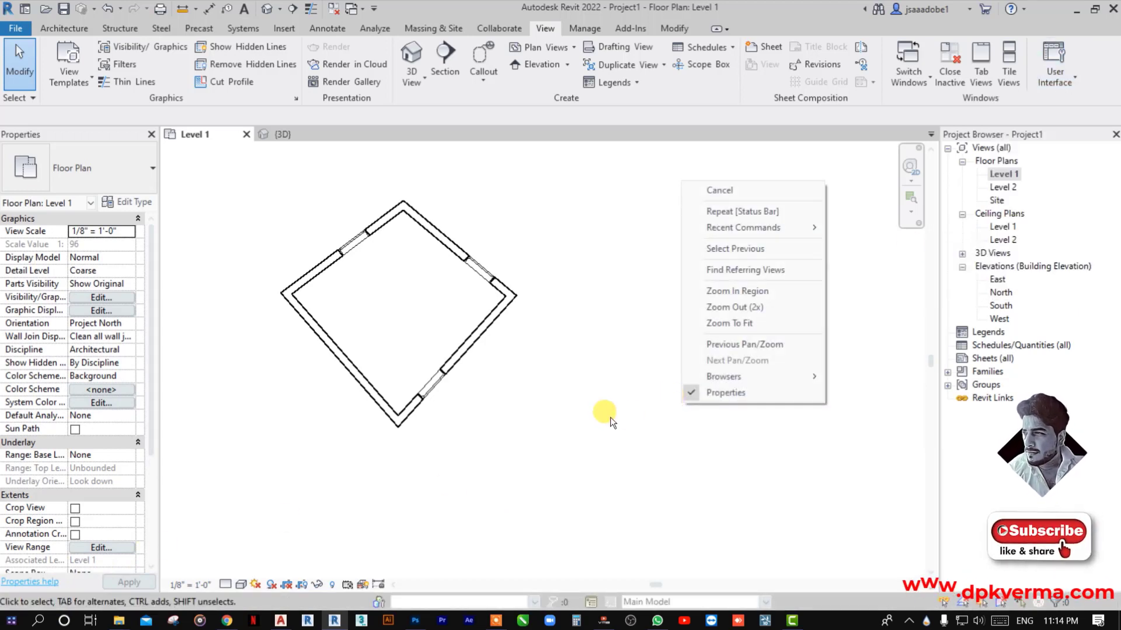
{"action": "left_click", "coordinate": [646, 447]}
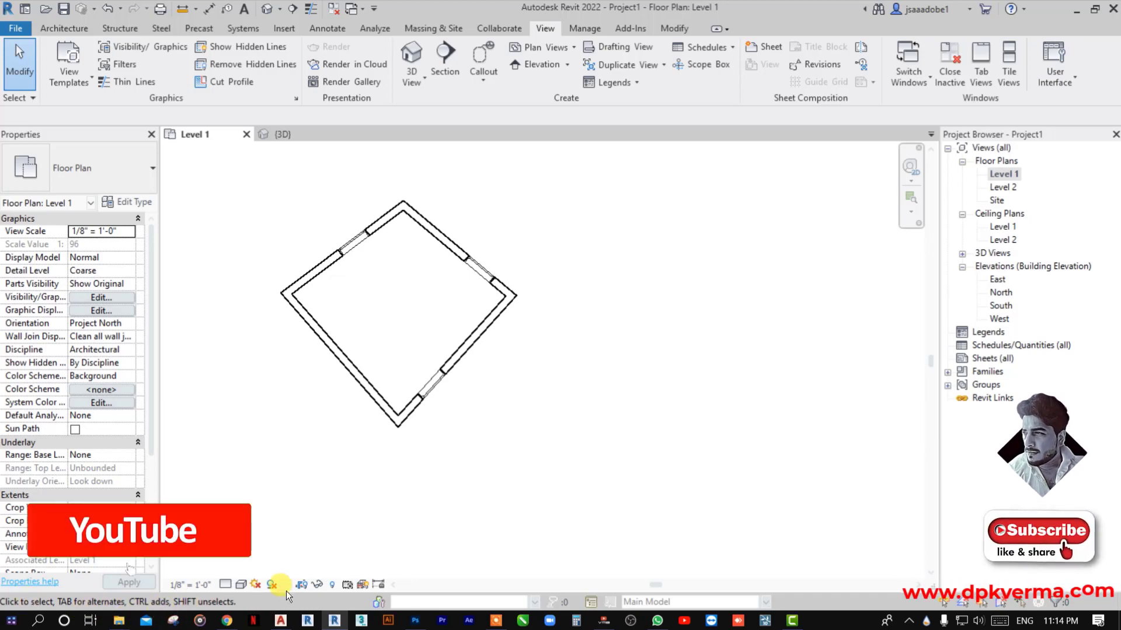
{"action": "middle_click_drag", "start_coordinate": [378, 332], "coordinate": [425, 343]}
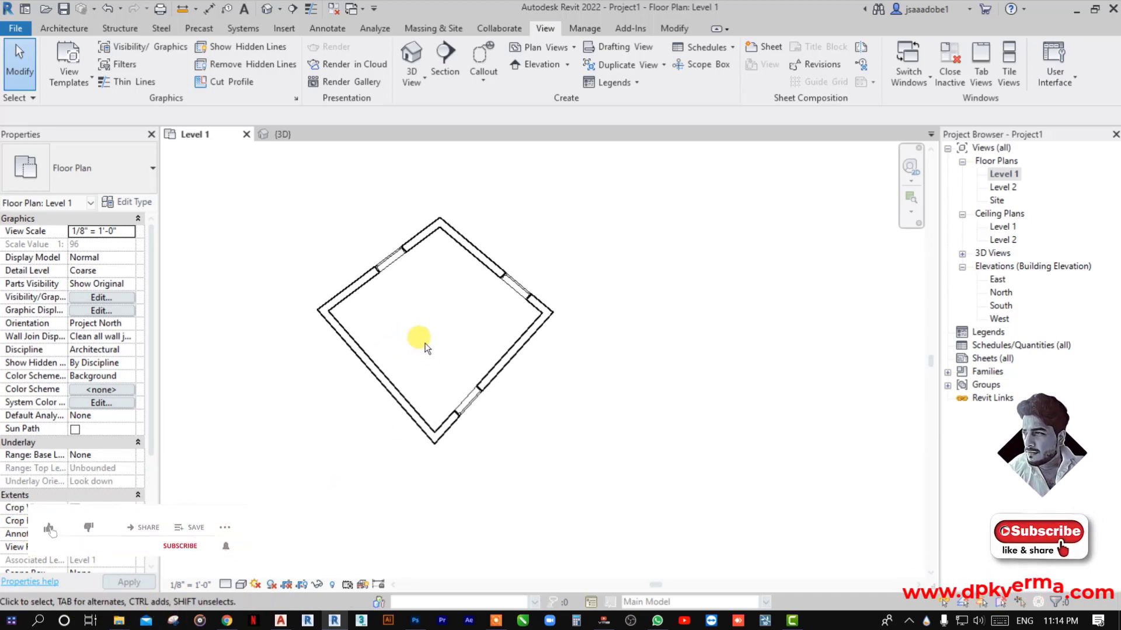